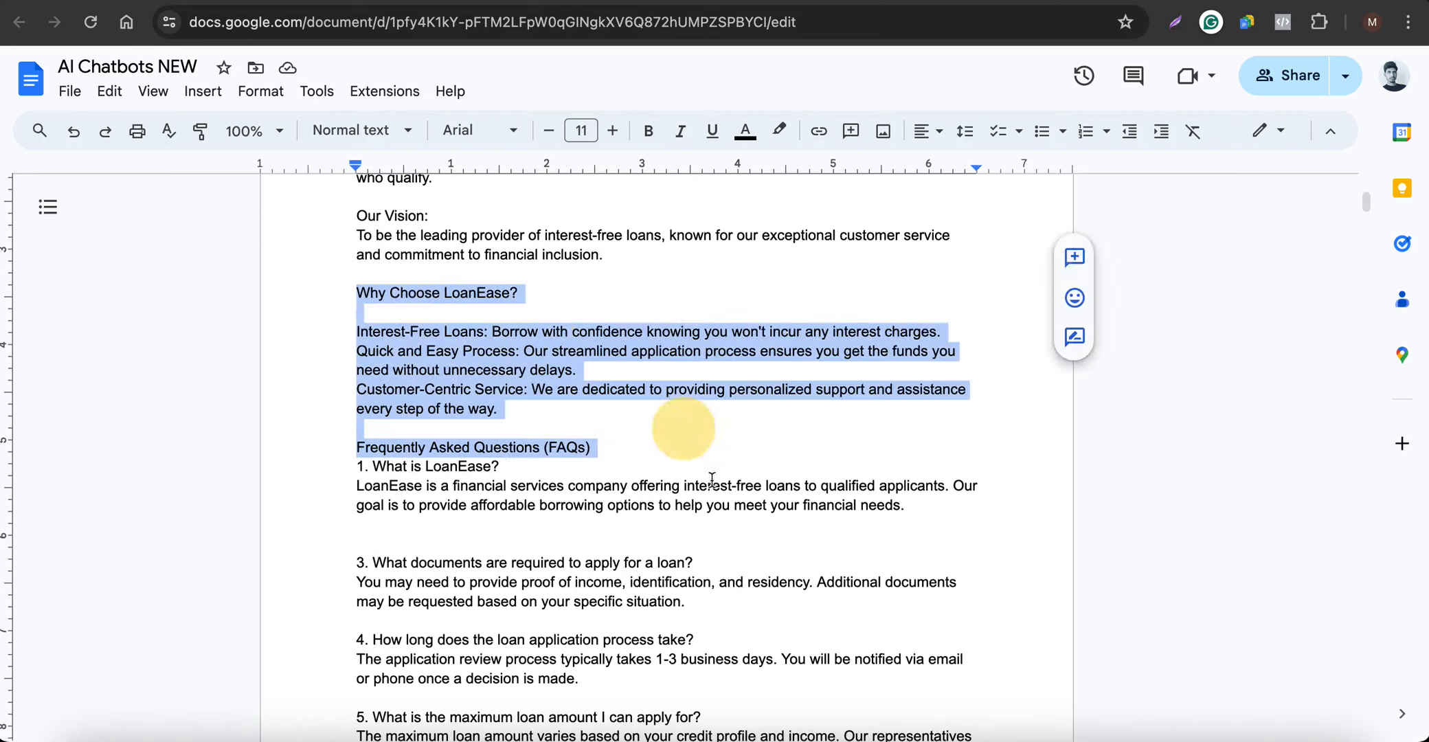
Review the English LoanEase business information in the document, from the mission and FAQs through the contact details
scroll(654, 549, "down", 5)
scroll(651, 542, "down", 6)
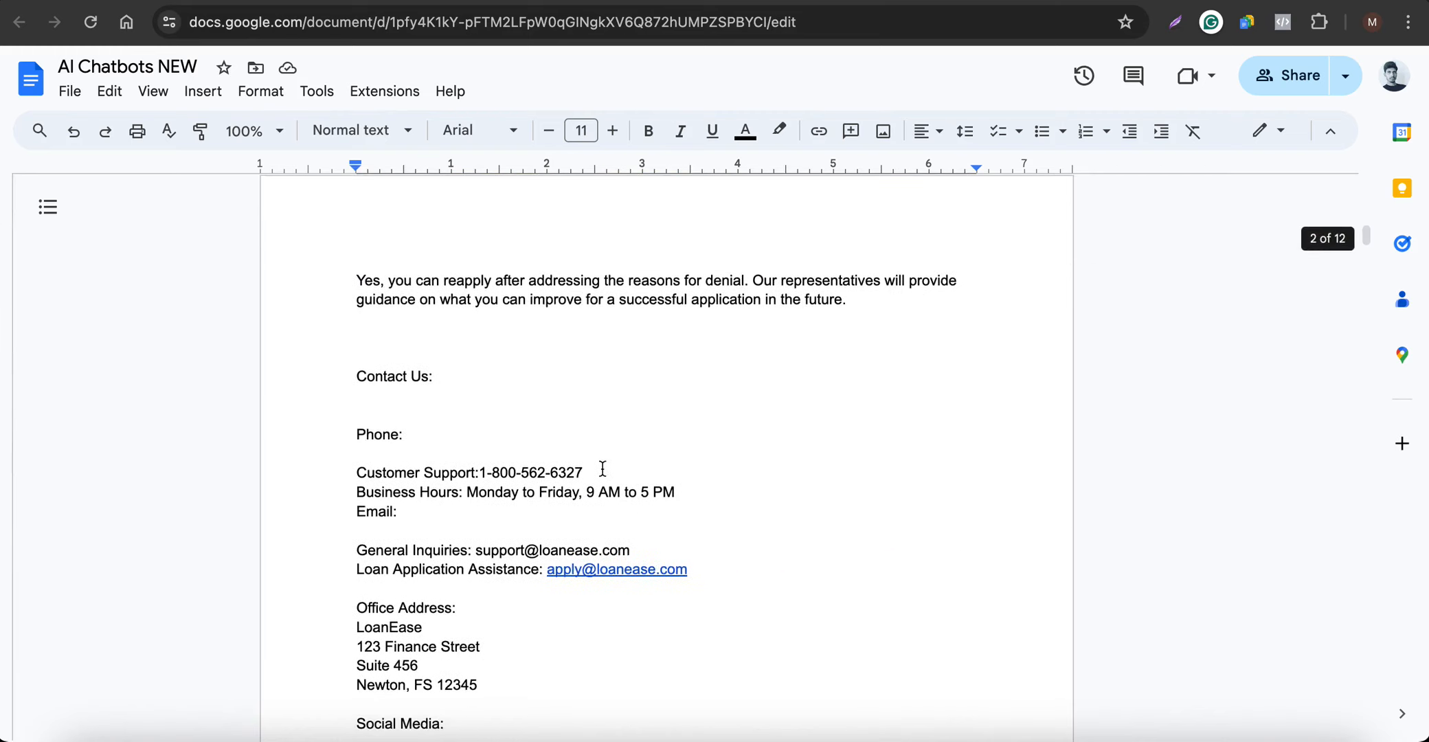
scroll(517, 395, "up", 1)
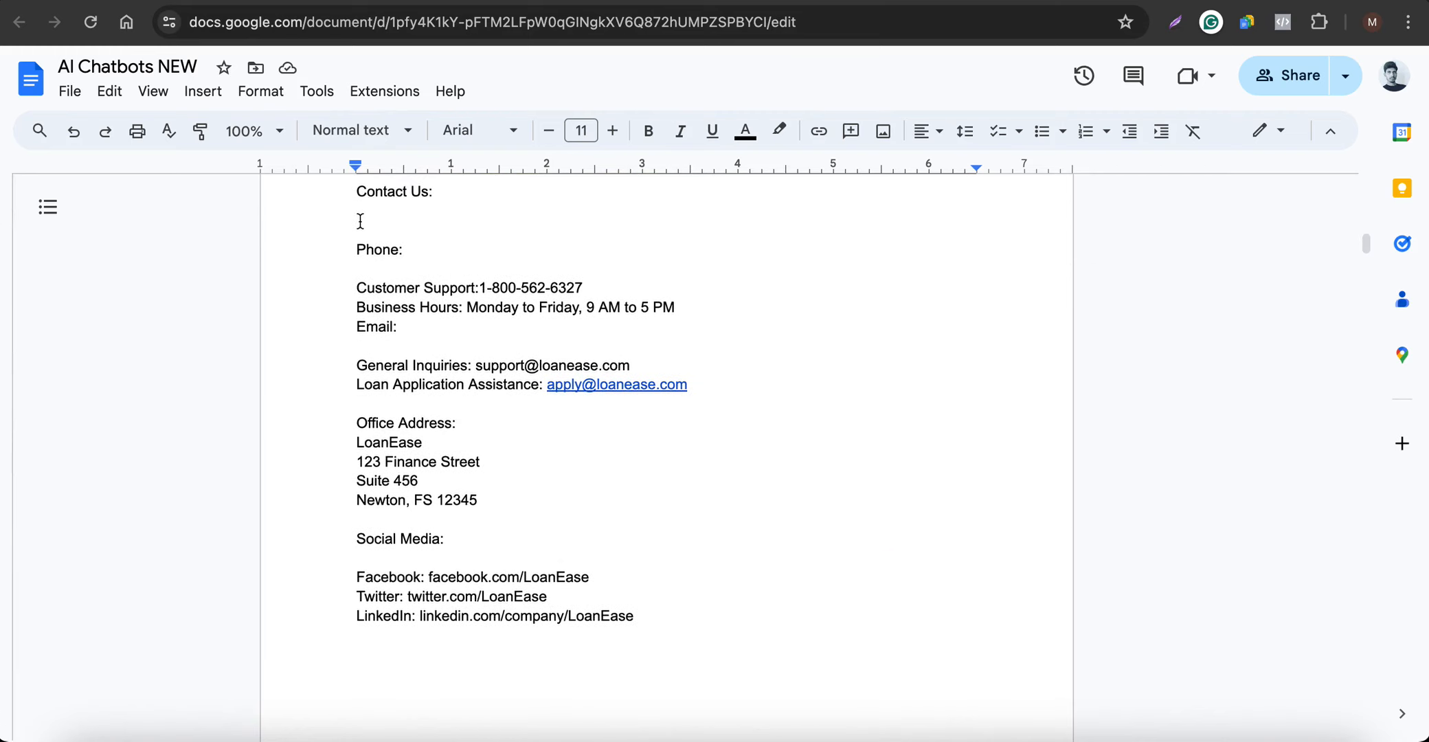
left_click_drag(667, 622, 368, 289)
scroll(611, 447, "up", 4)
scroll(619, 459, "up", 15)
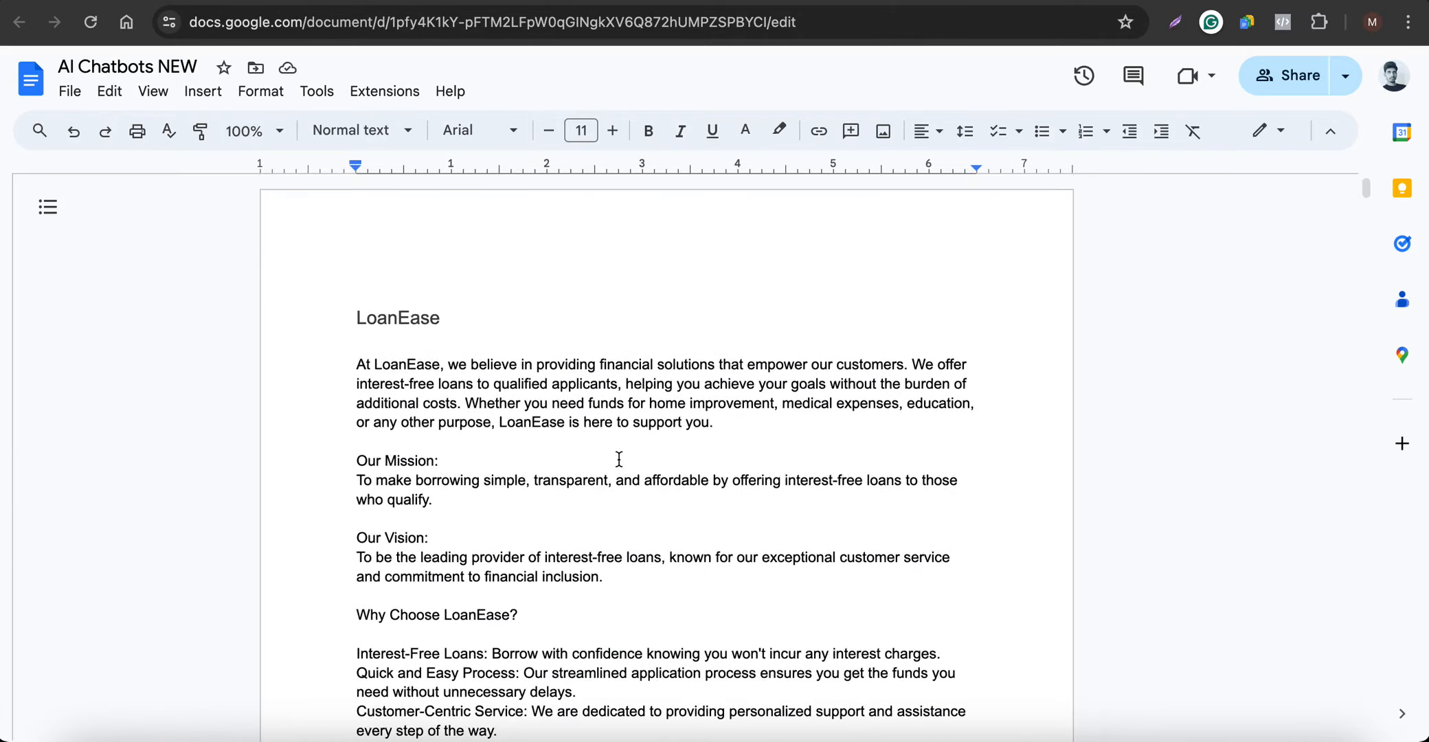
scroll(619, 459, "down", 2)
scroll(620, 459, "down", 2)
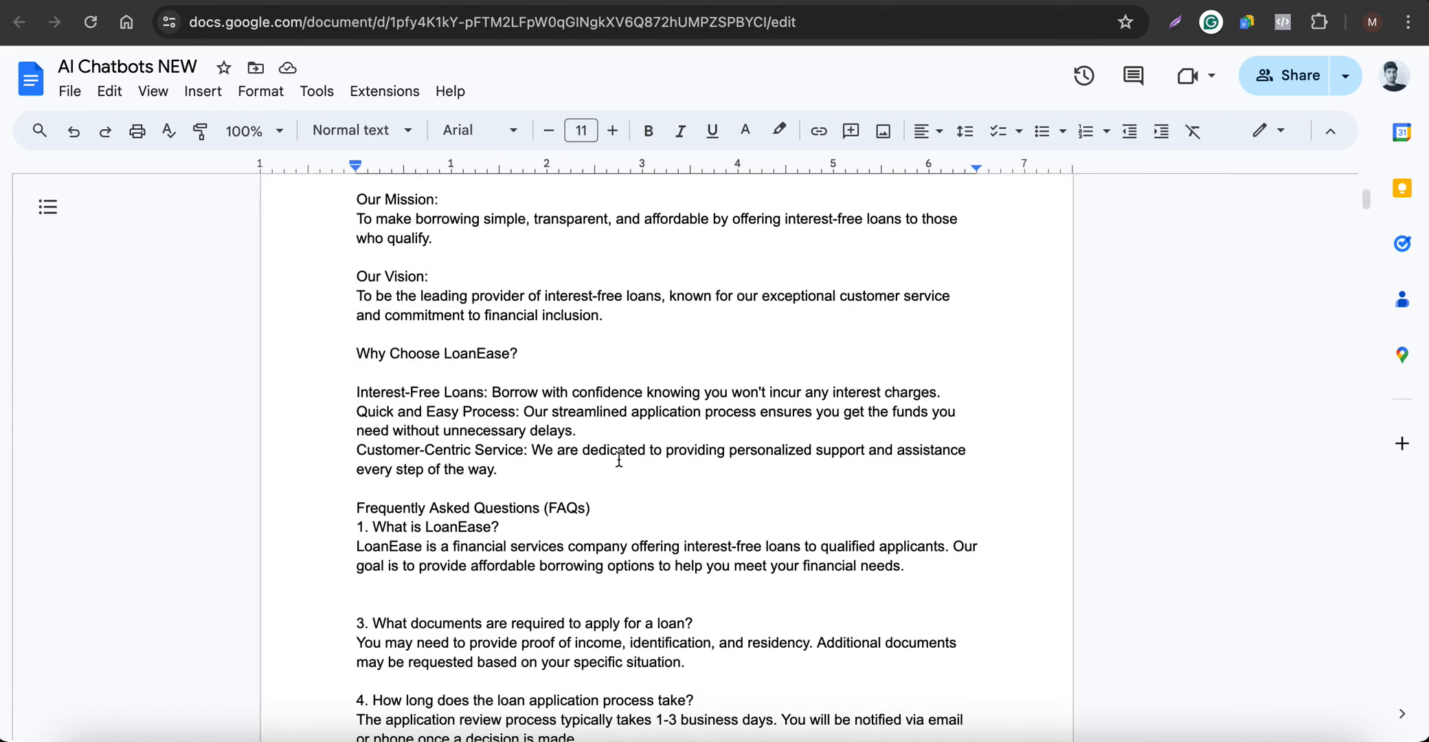
scroll(619, 459, "down", 13)
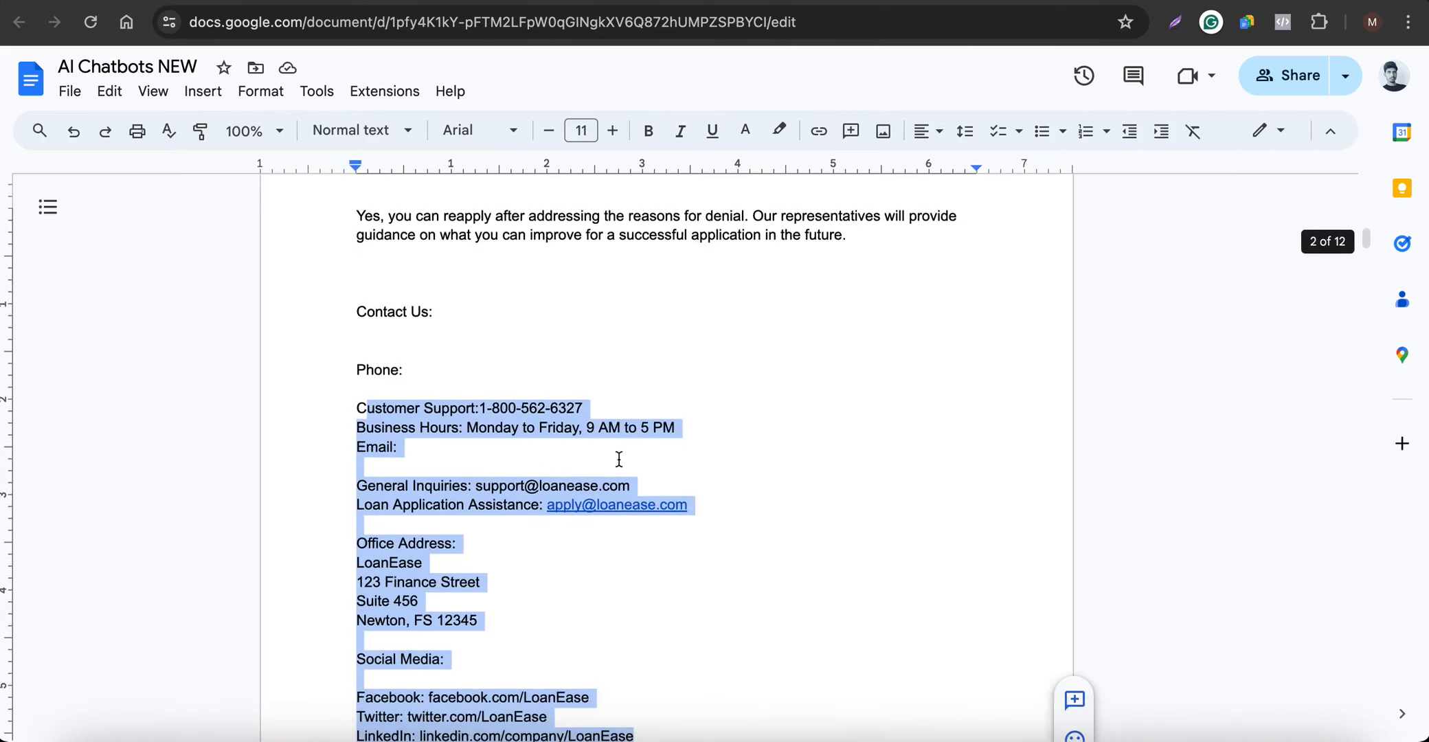
scroll(619, 459, "up", 5)
scroll(619, 460, "up", 4)
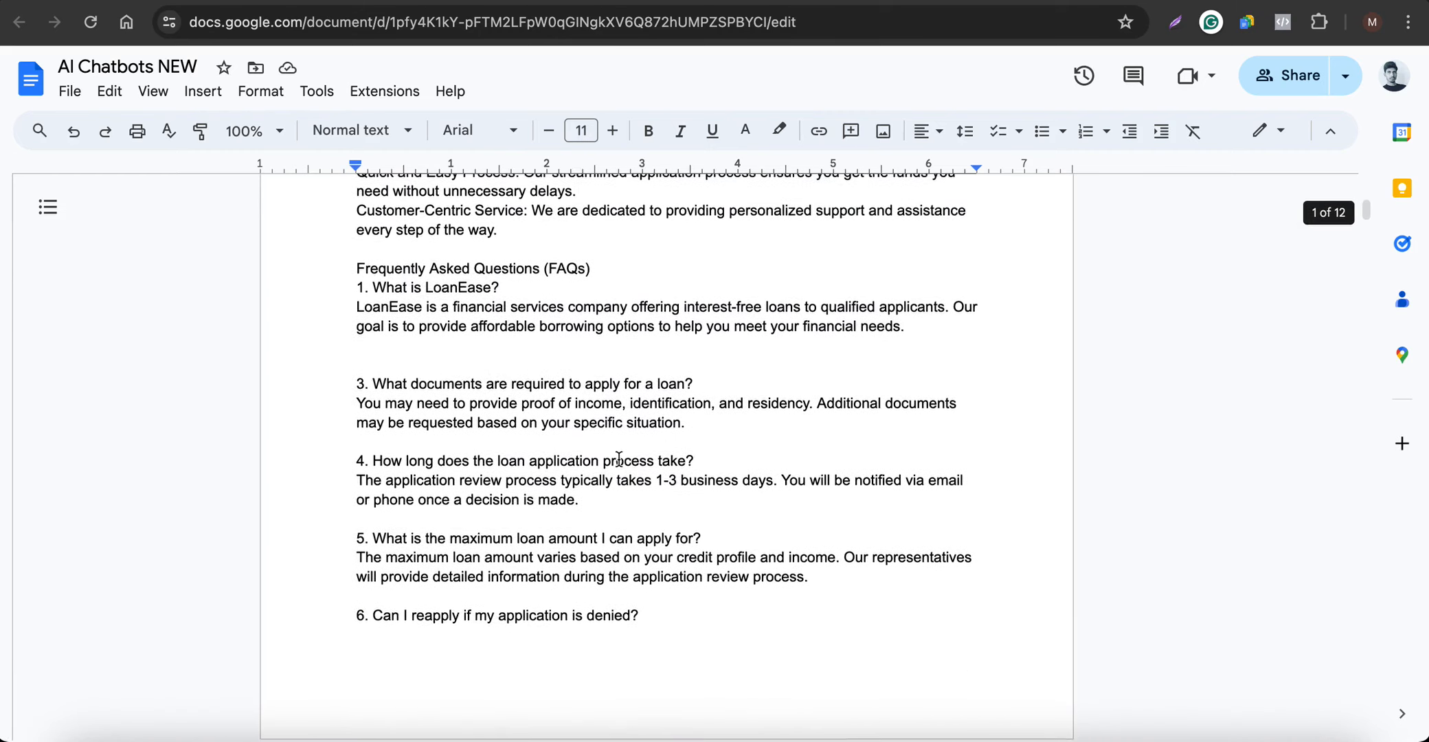
View the Spanish AI Chatbot slide and examine the Spanish version of the LoanEase business information in the document
left_click(449, 1)
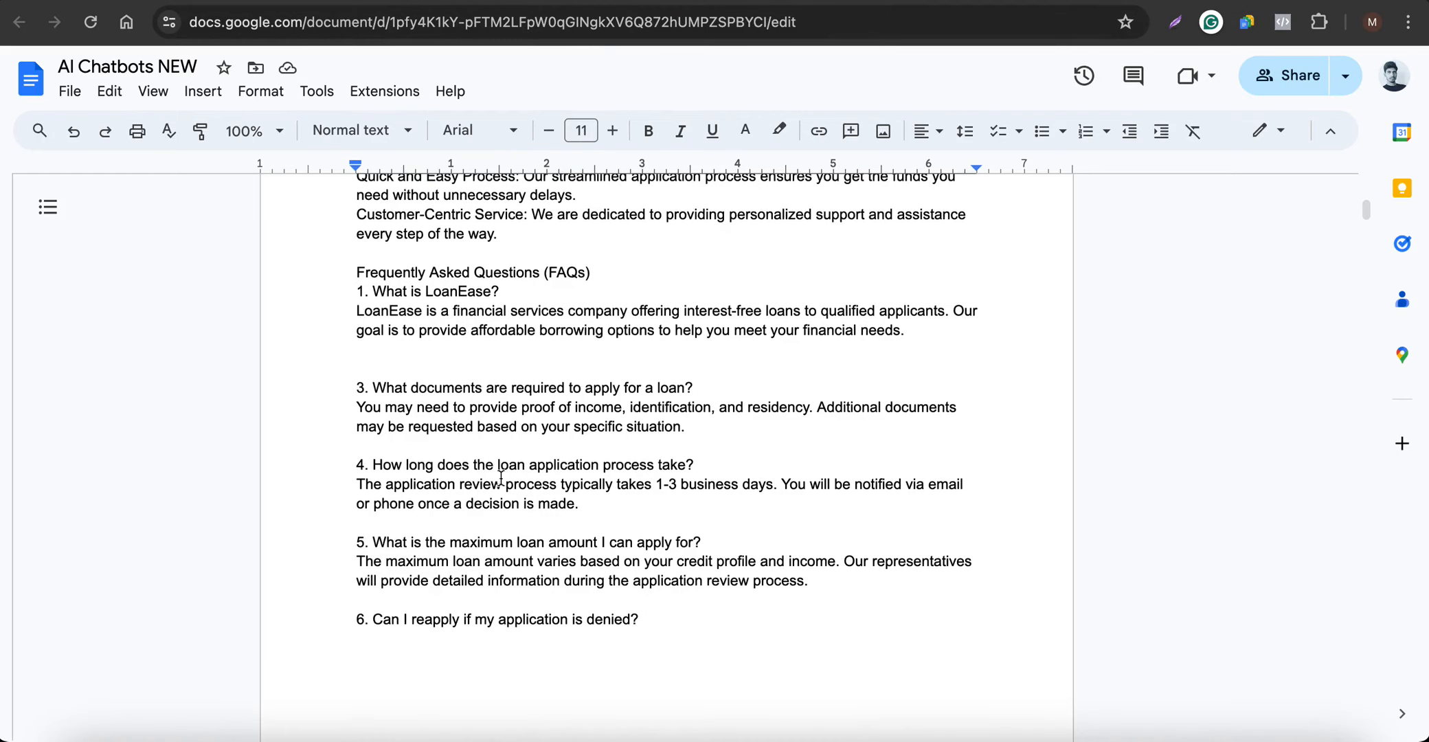
scroll(502, 481, "up", 5)
scroll(500, 501, "up", 3)
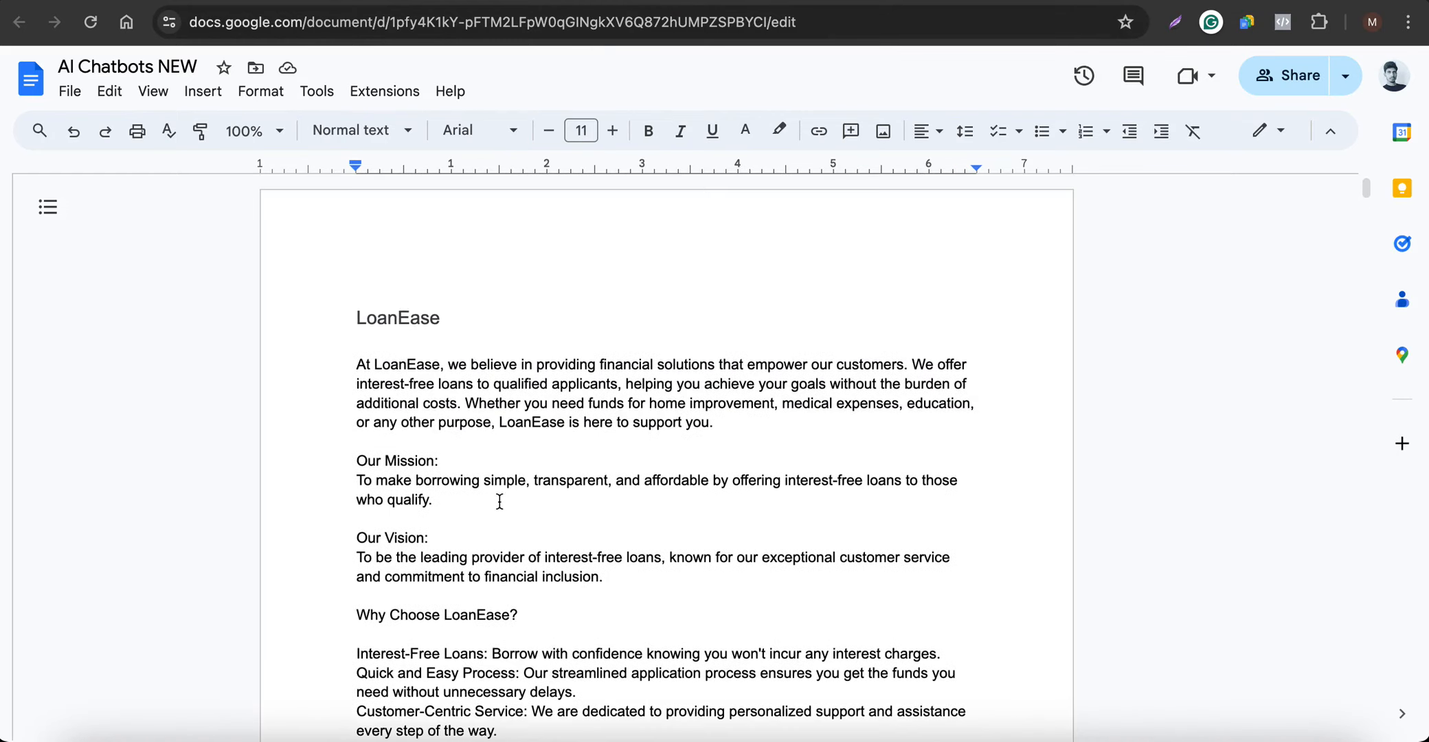
scroll(518, 491, "down", 20)
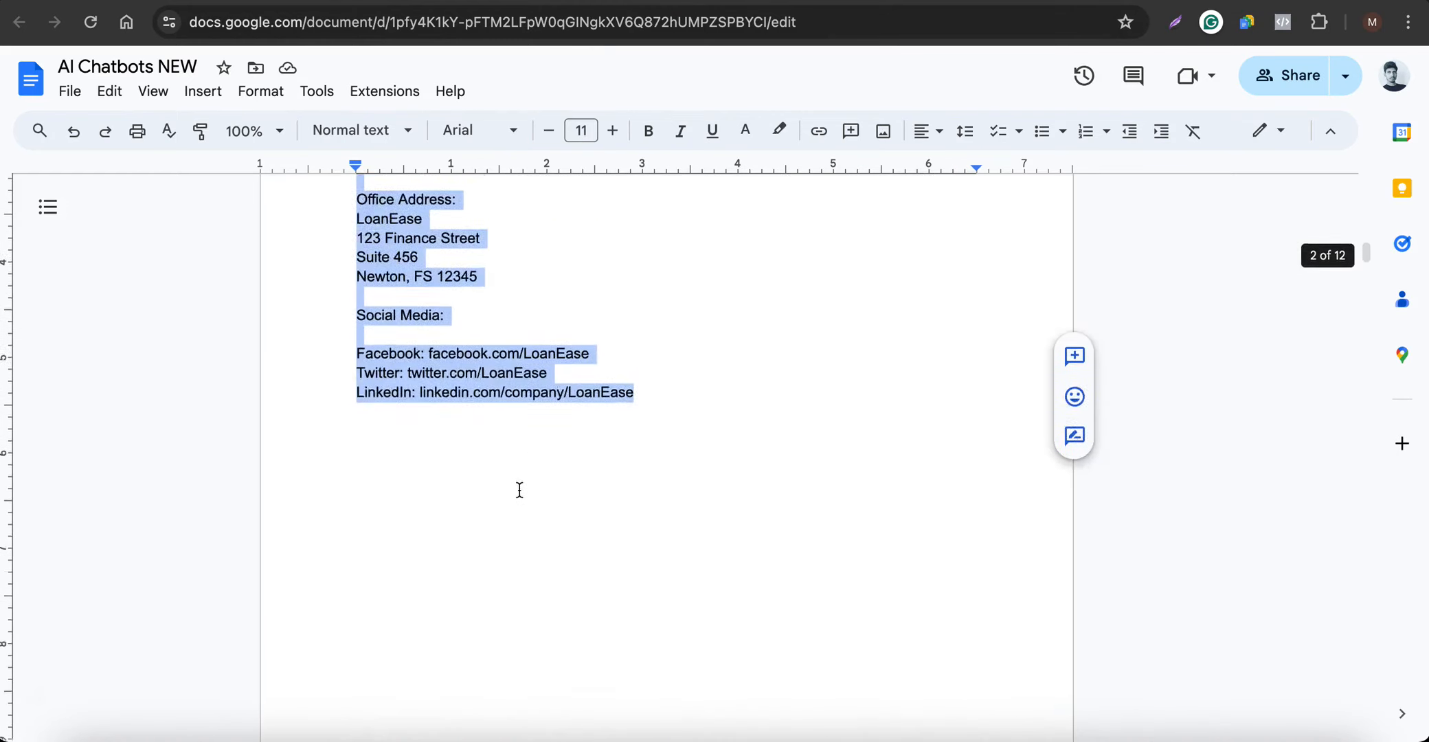
scroll(520, 496, "down", 5)
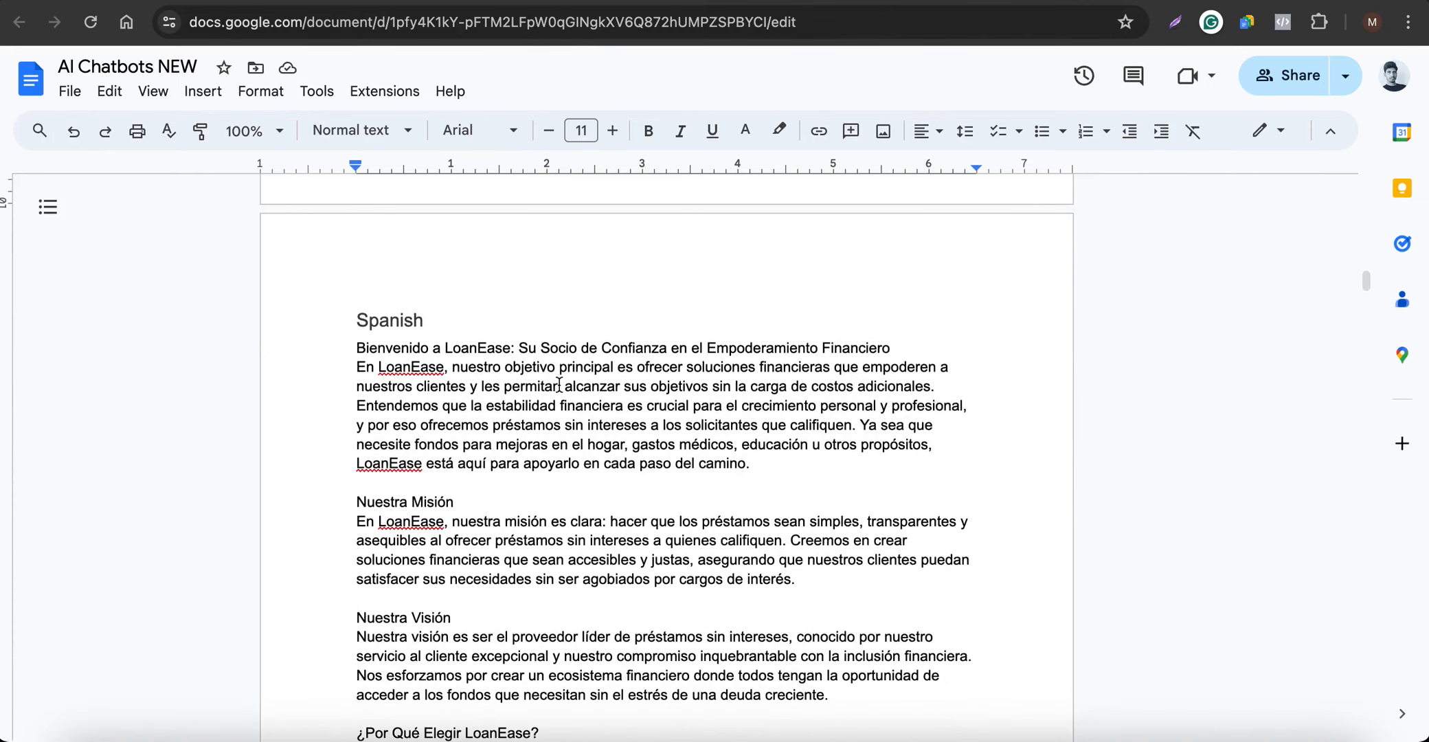
scroll(560, 386, "up", 4)
scroll(560, 386, "up", 3)
scroll(560, 387, "down", 12)
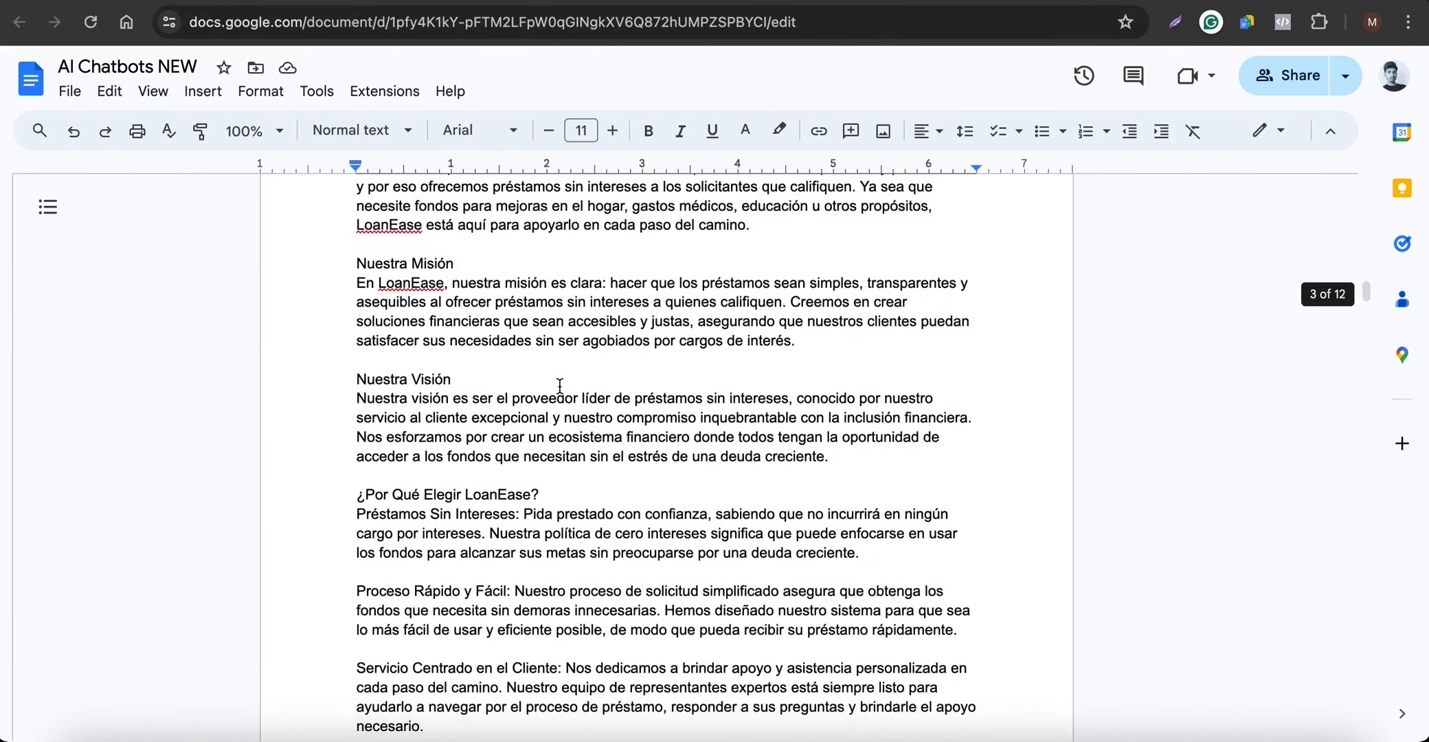
scroll(560, 387, "down", 7)
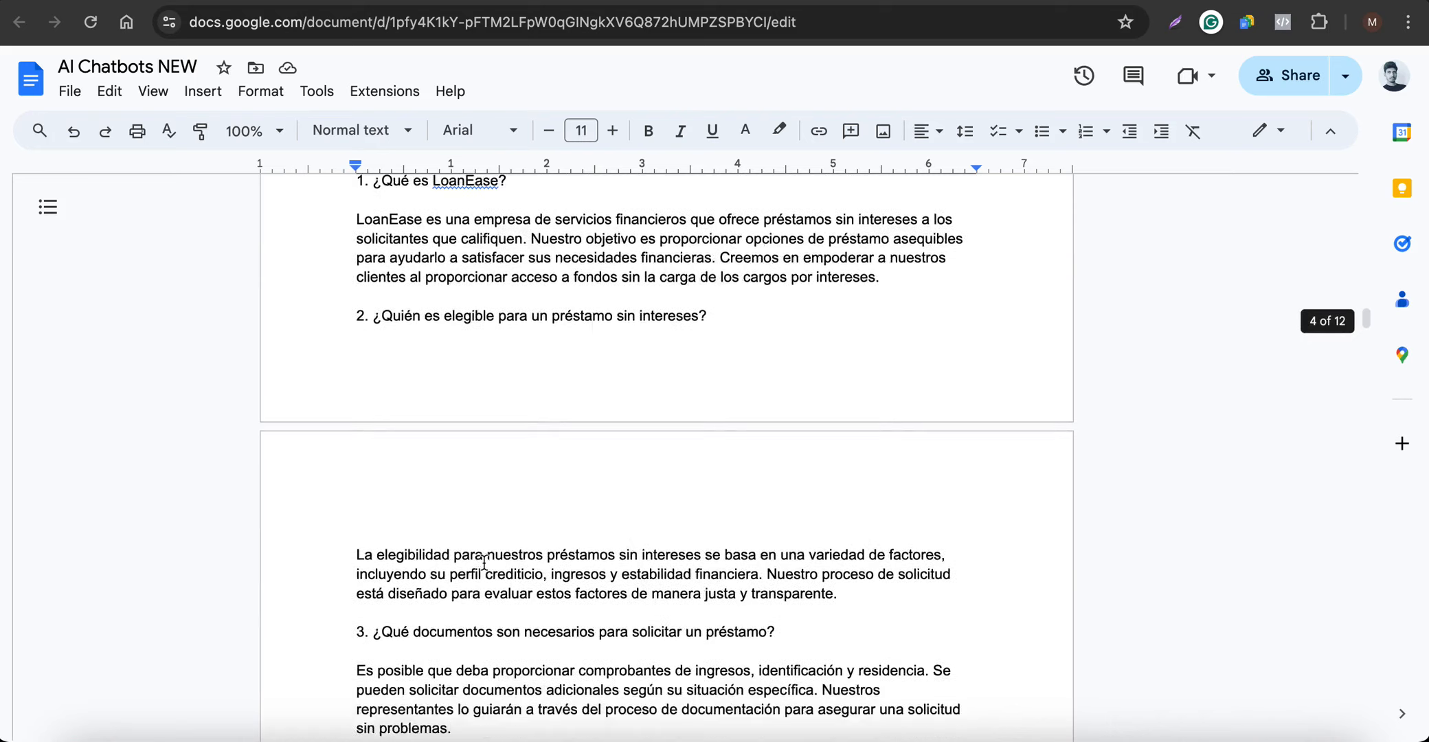
scroll(484, 562, "down", 3)
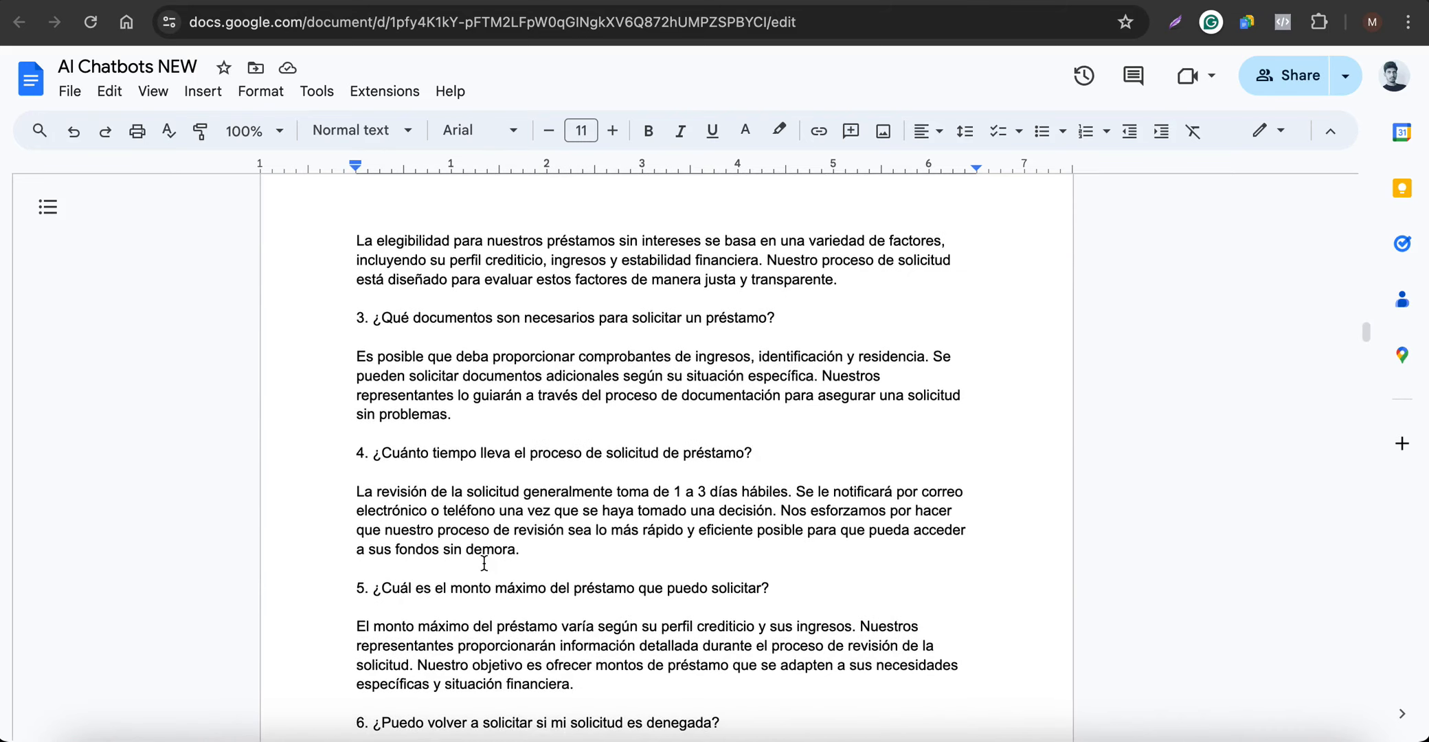
scroll(484, 562, "down", 1)
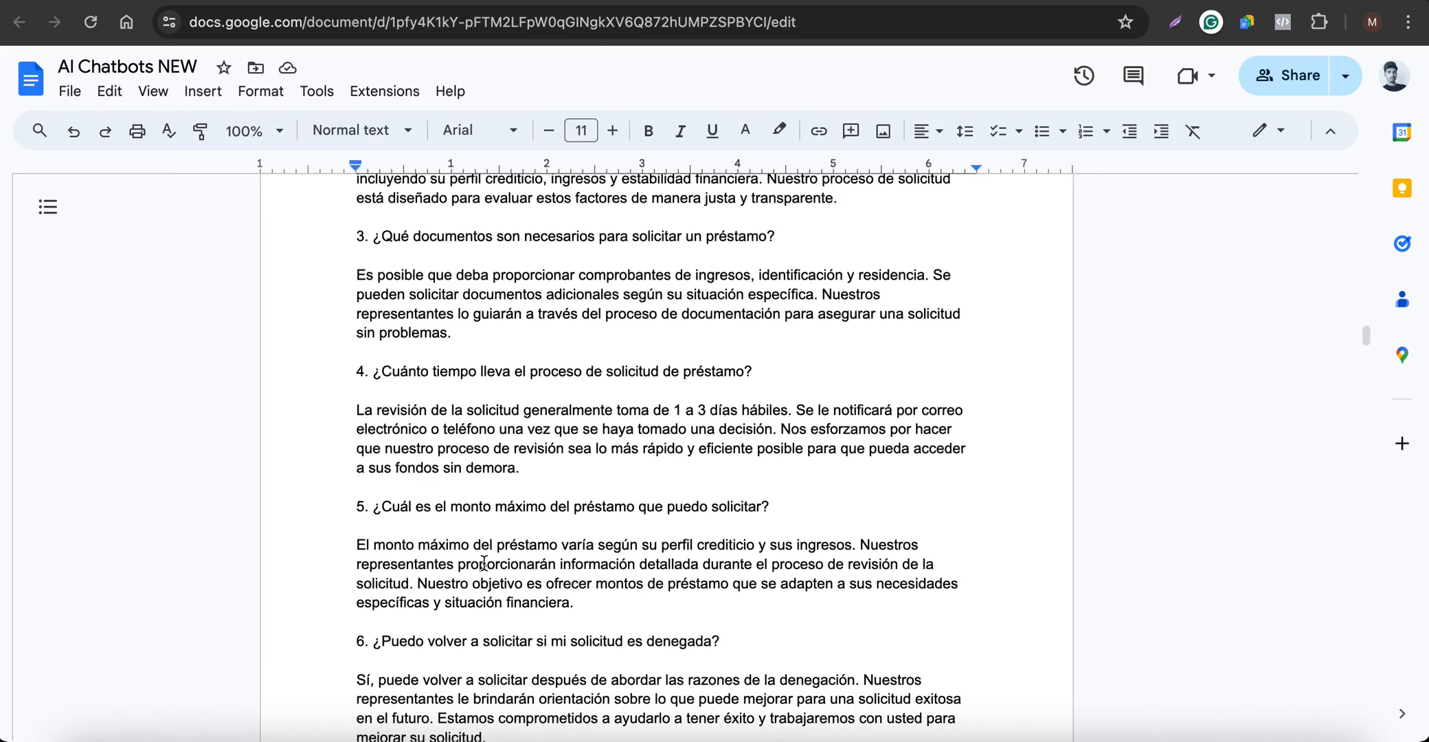
scroll(560, 497, "down", 3)
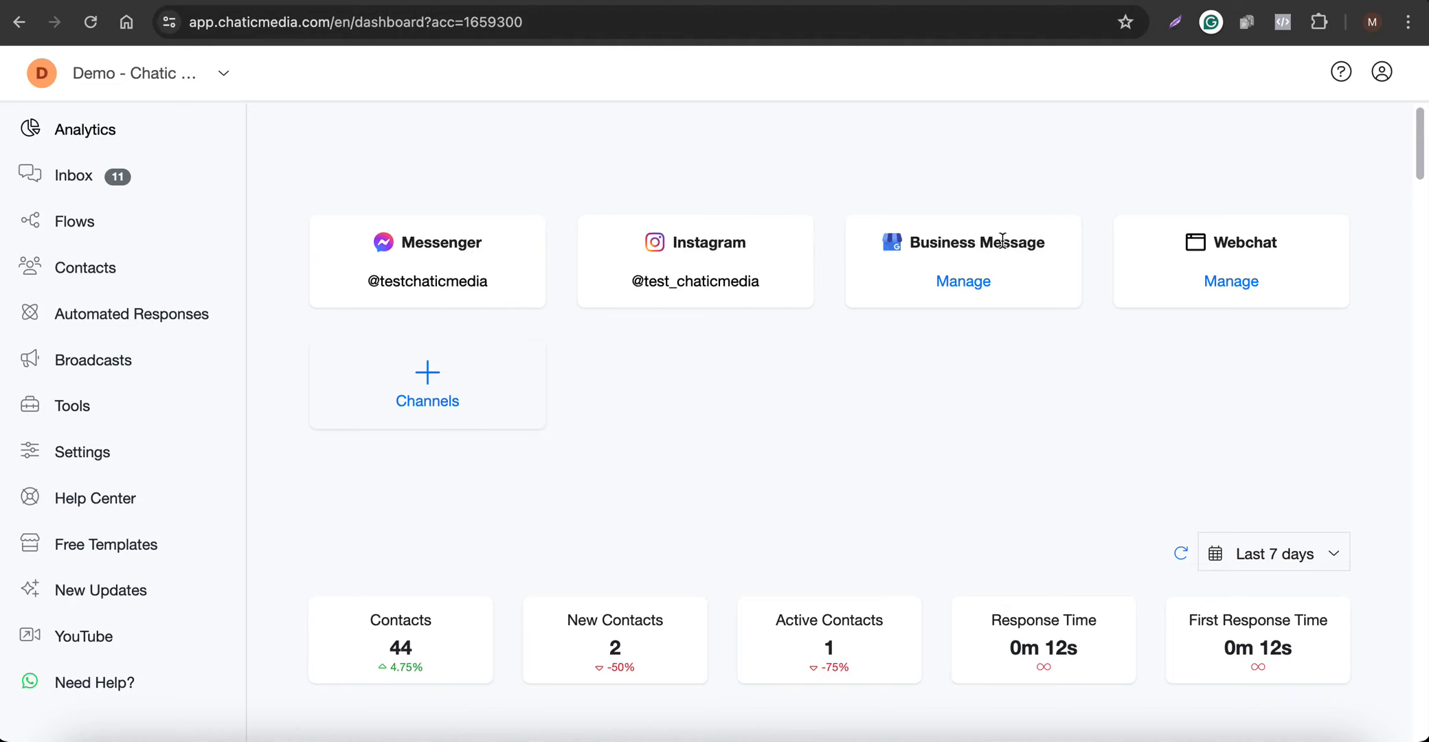
Open the OpenAI ChatGPT integration in the Chatic Media account's settings
left_click(76, 457)
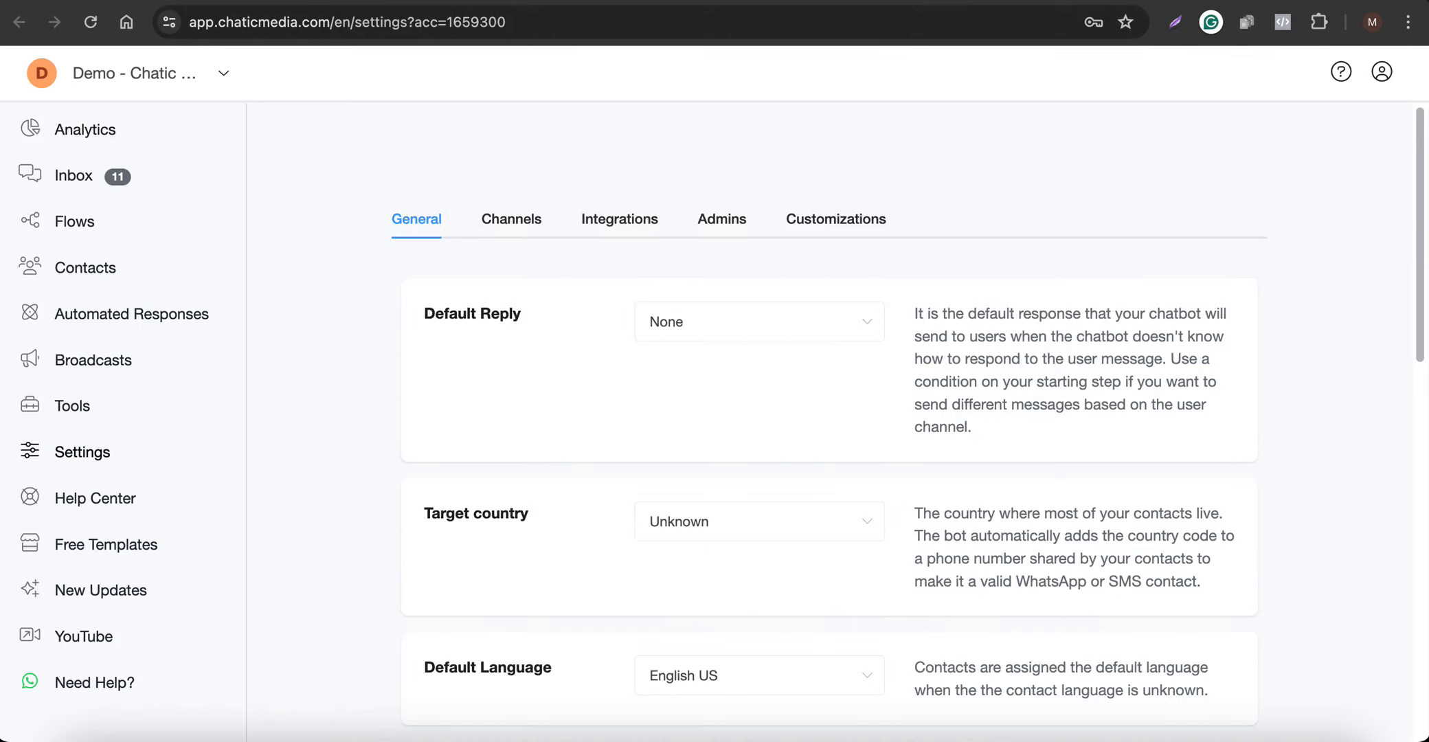
left_click(605, 220)
scroll(529, 380, "down", 2)
left_click(512, 404)
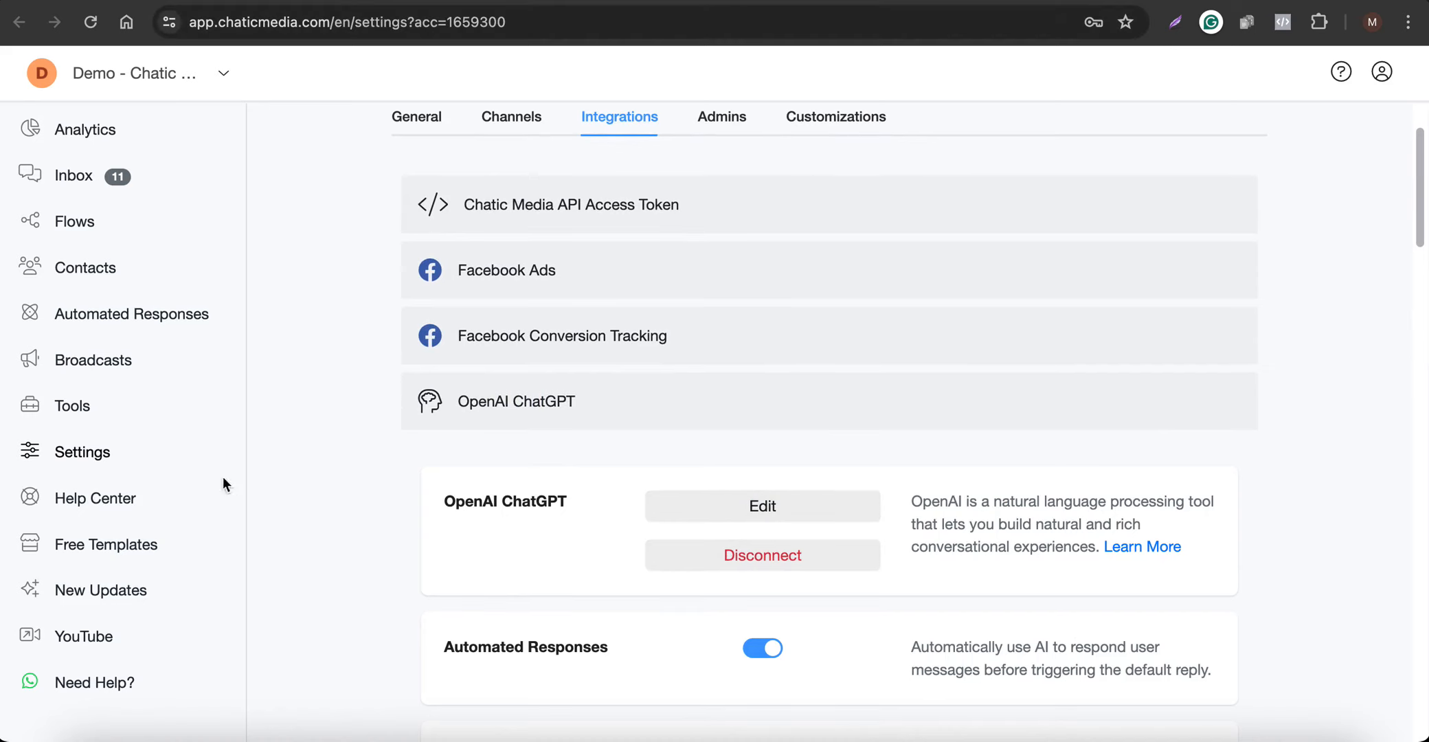
Find the OpenAI ChatGPT article in the Help Center and open its link for getting an OpenAI API key
left_click(86, 505)
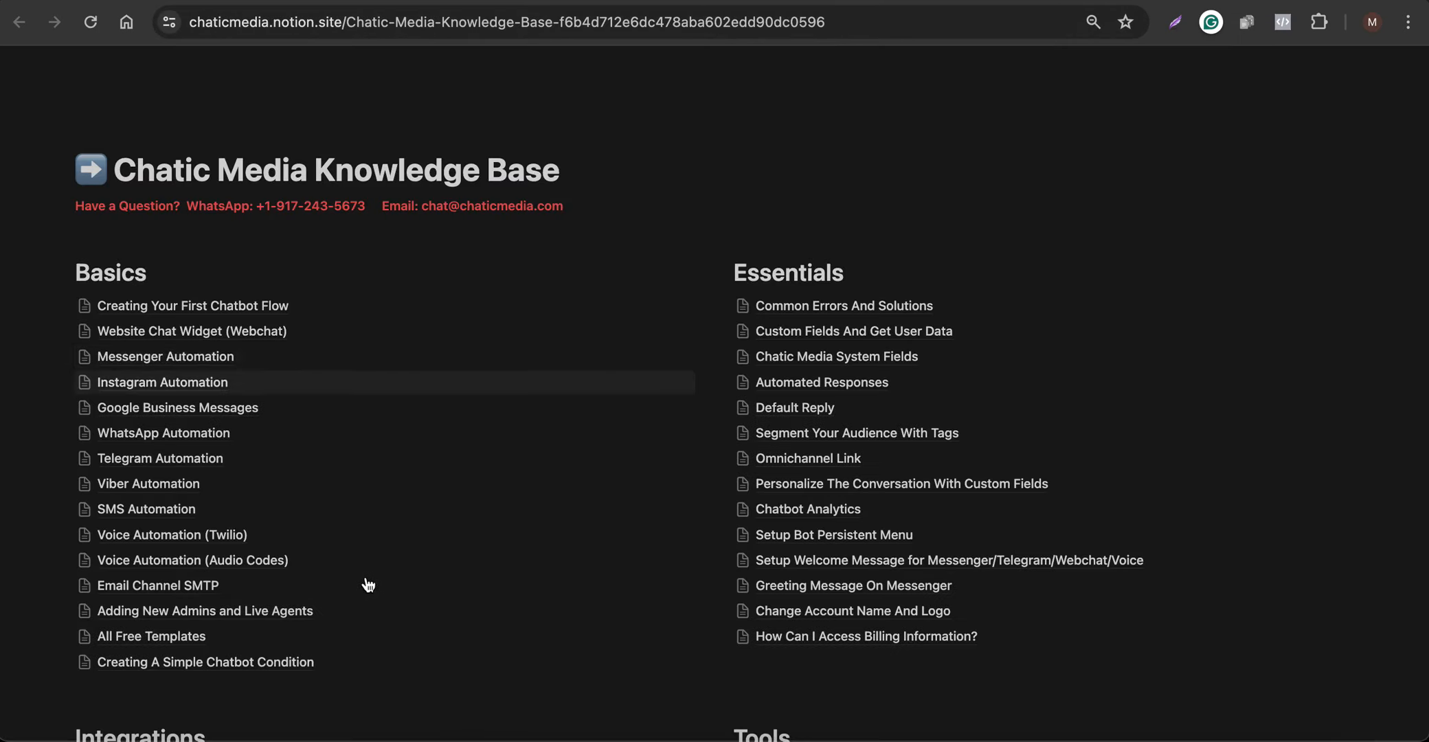
scroll(363, 583, "down", 5)
scroll(240, 375, "down", 1)
left_click(145, 386)
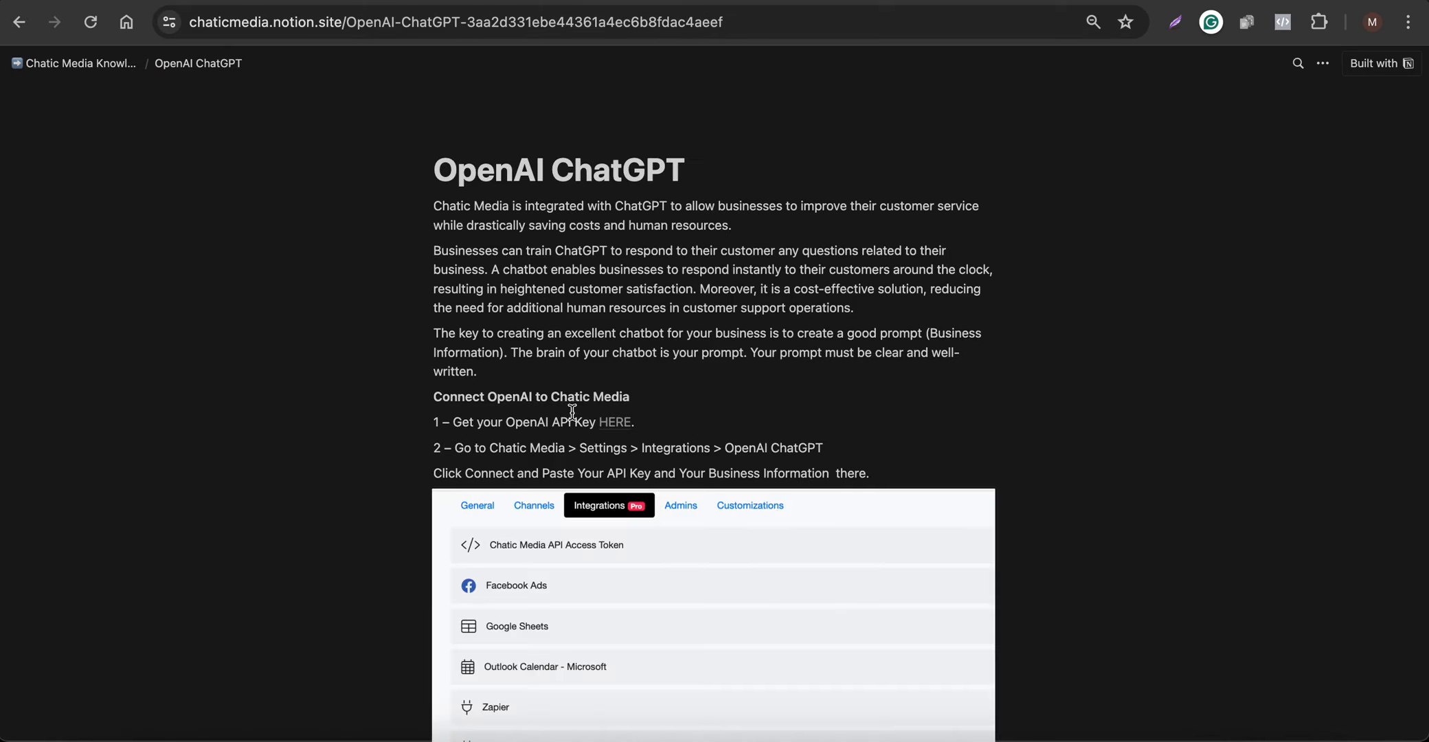
left_click(614, 424)
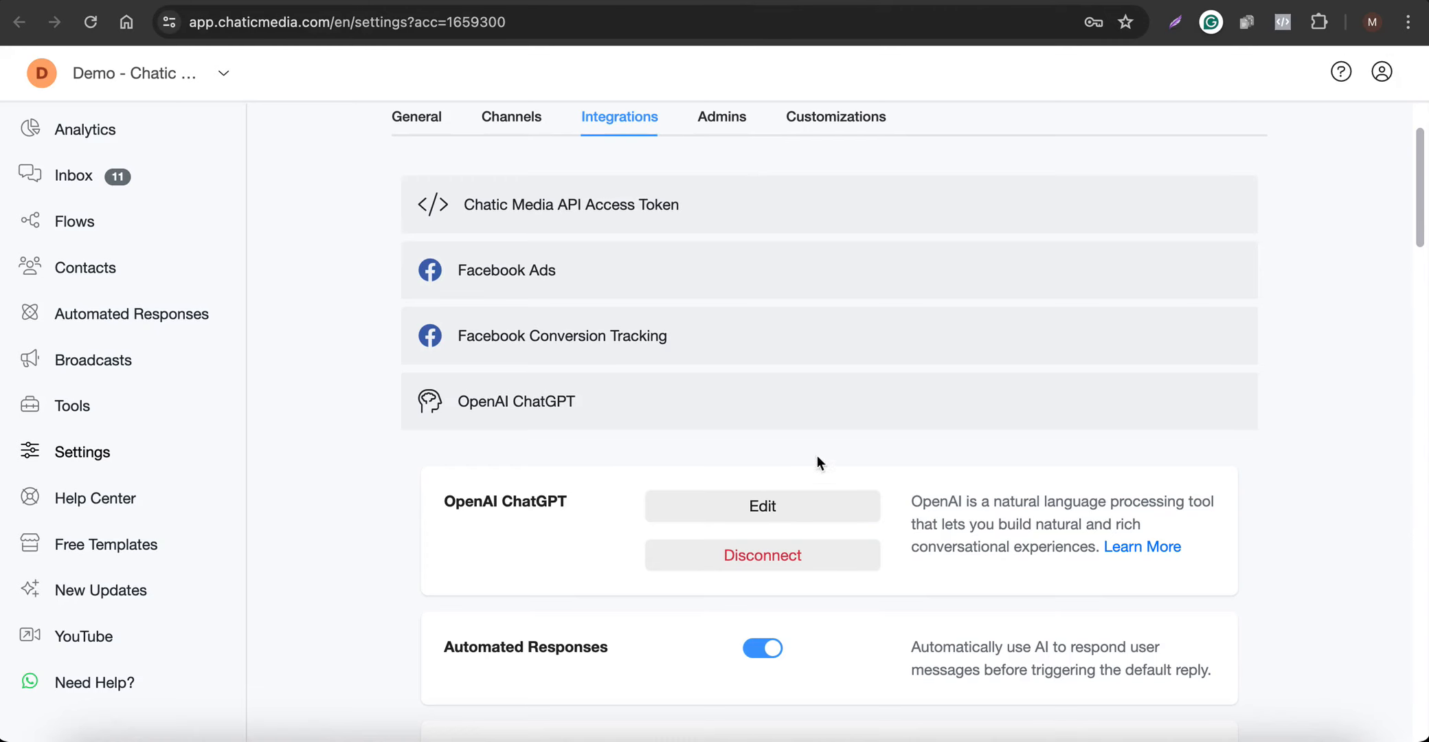
Edit the OpenAI ChatGPT integration, choosing the GPT-4o model and enlarging the business information prompt box
left_click(773, 507)
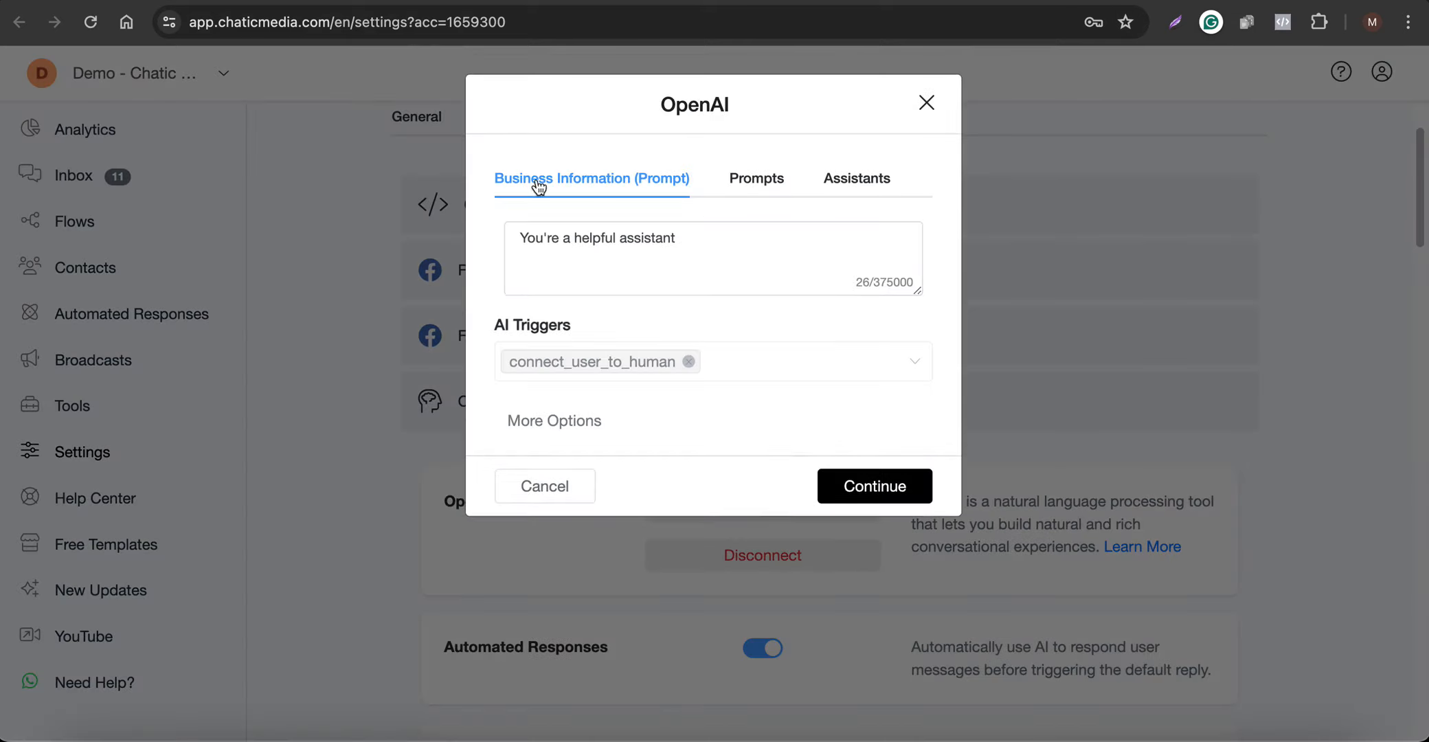
left_click(559, 417)
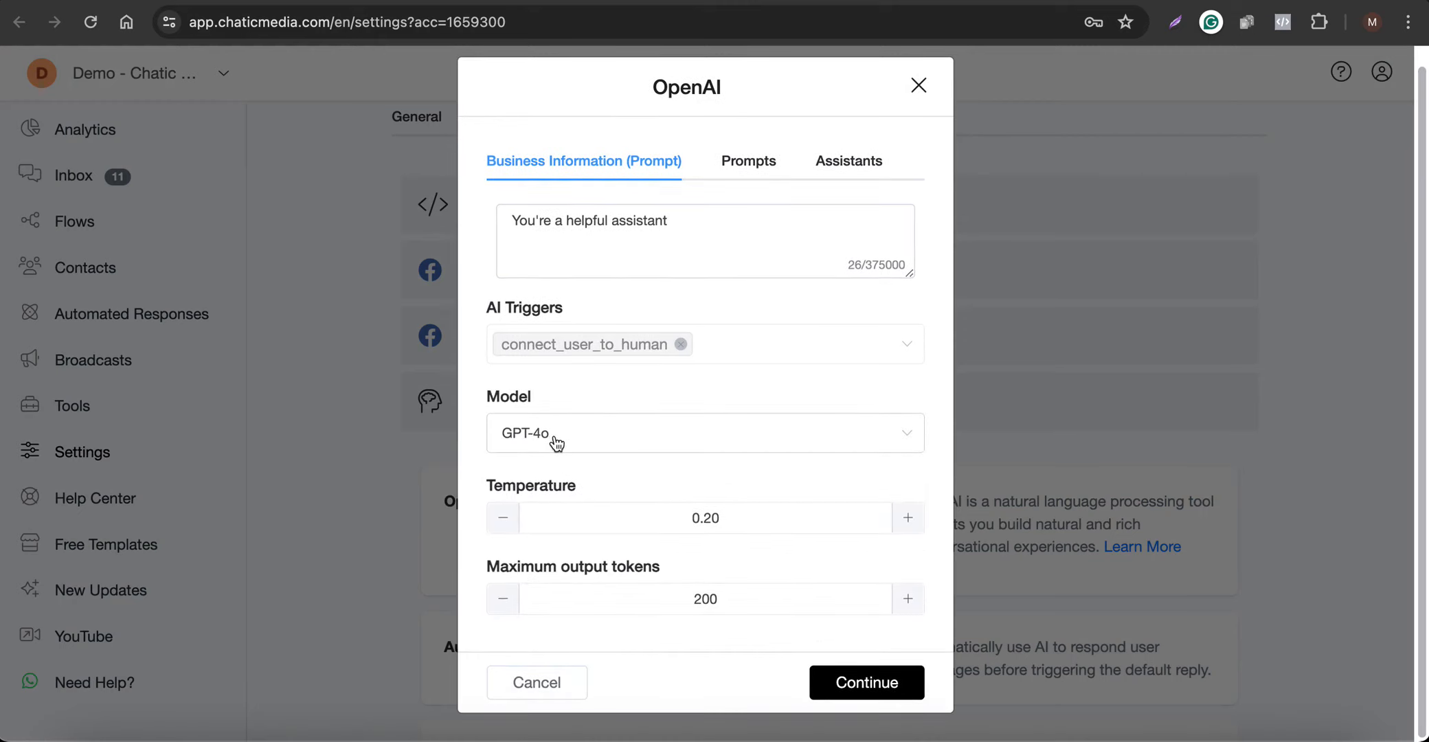
left_click(556, 440)
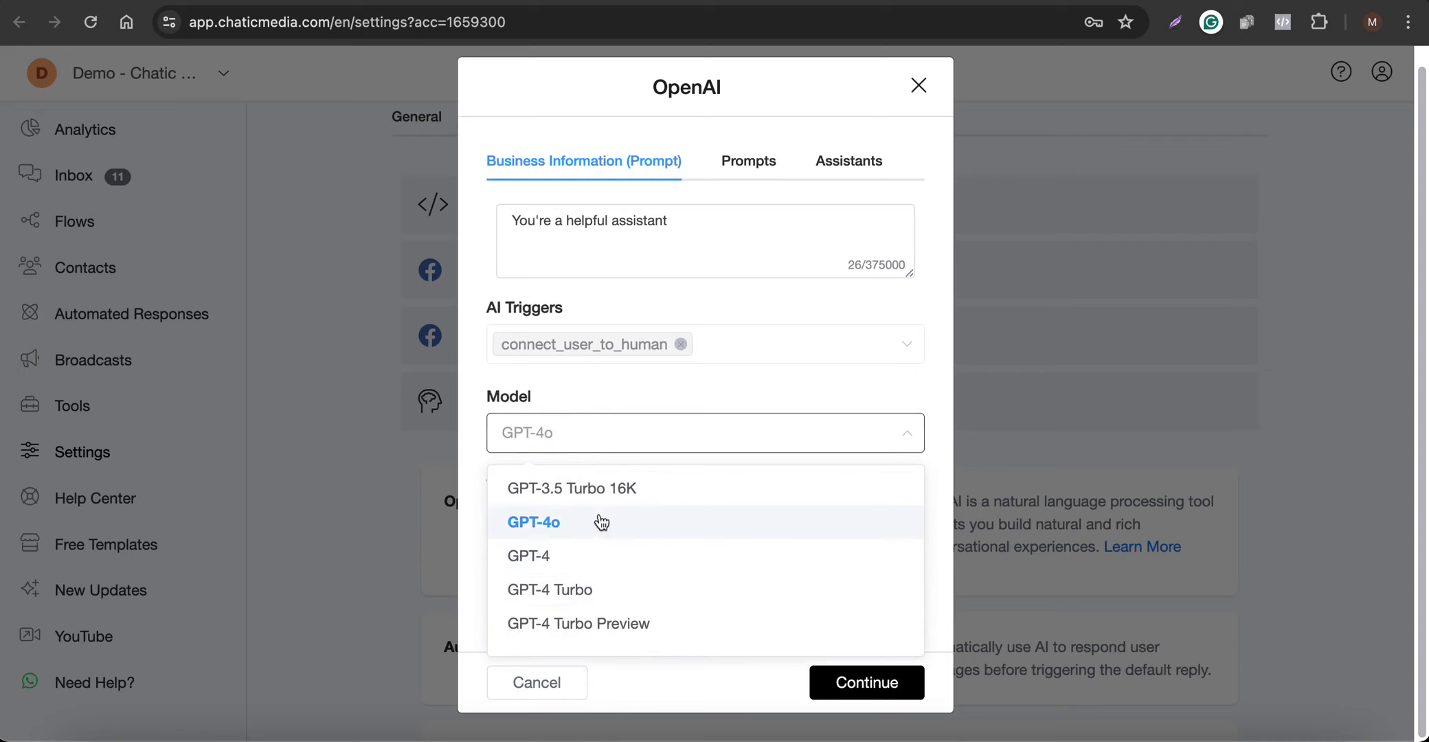
left_click(566, 532)
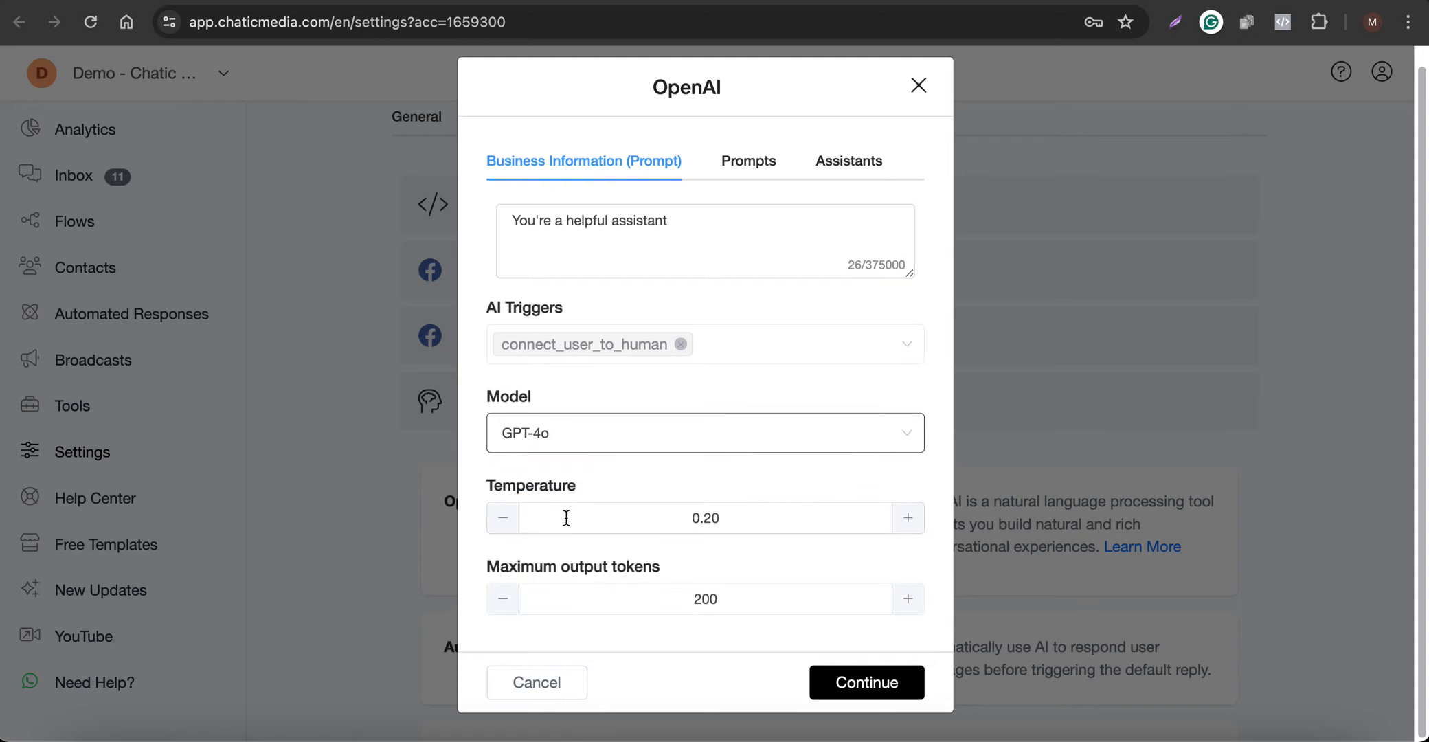
left_click_drag(910, 275, 908, 605)
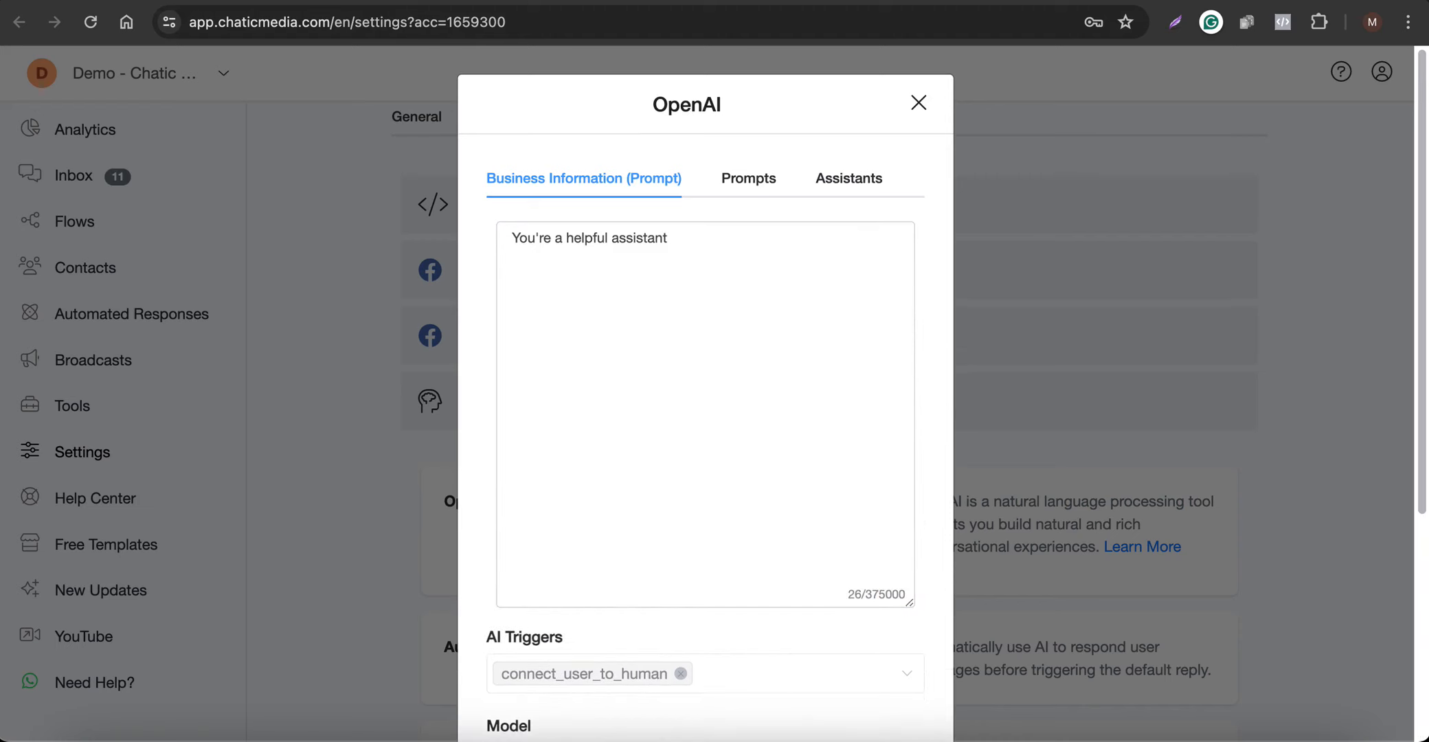
Copy the whole Spanish LoanEase text from the document and add it below "You're a helpful assistant" in the business information prompt
left_click(454, 4)
scroll(474, 440, "up", 10)
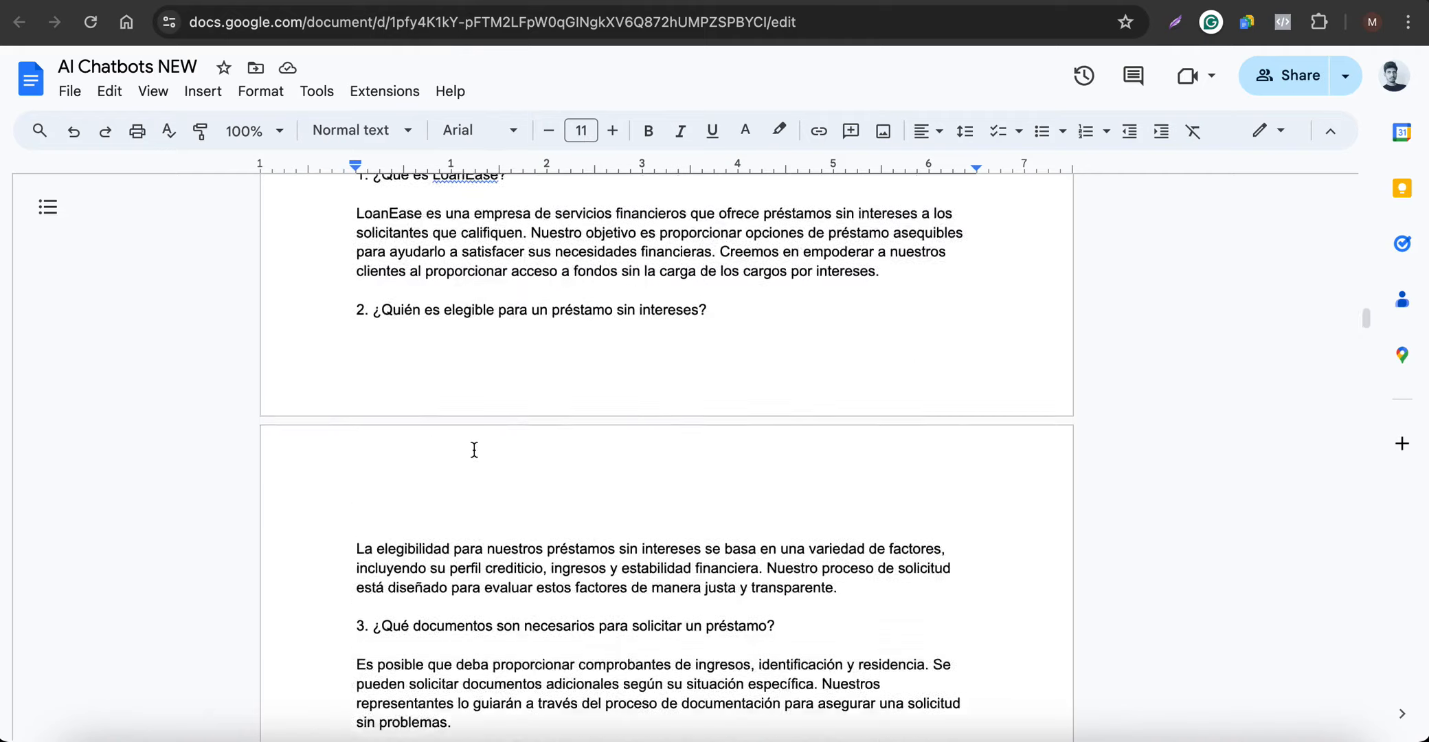
scroll(474, 450, "up", 15)
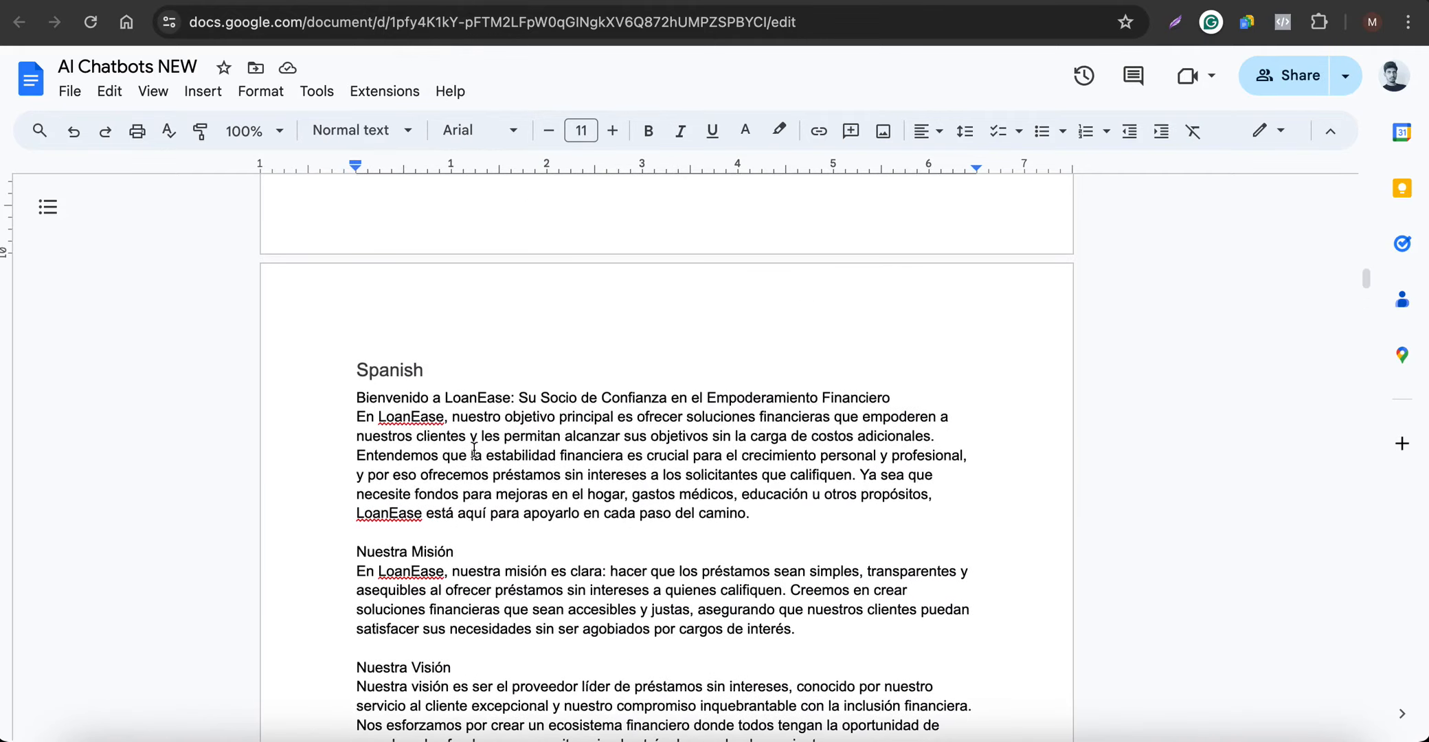
left_click_drag(357, 397, 677, 529)
key("super+c")
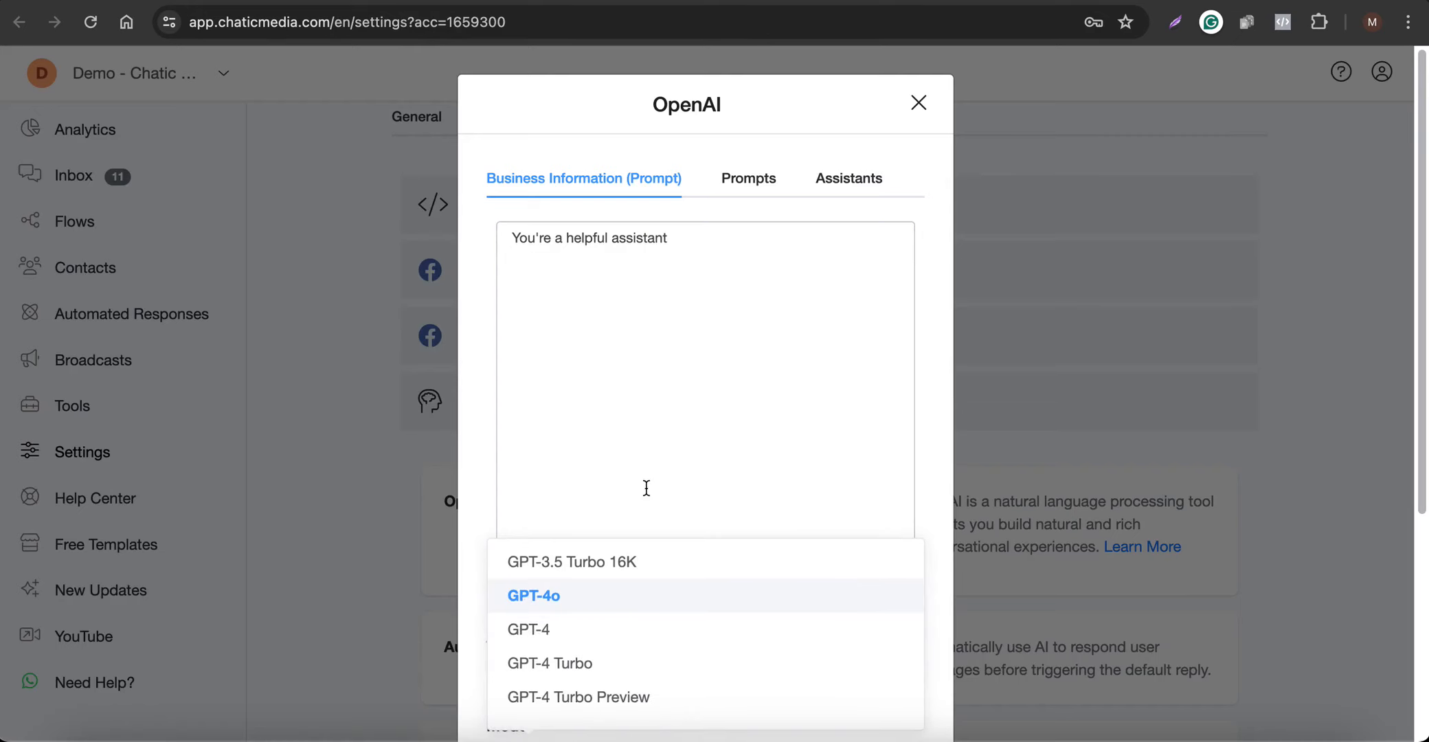
left_click(646, 369)
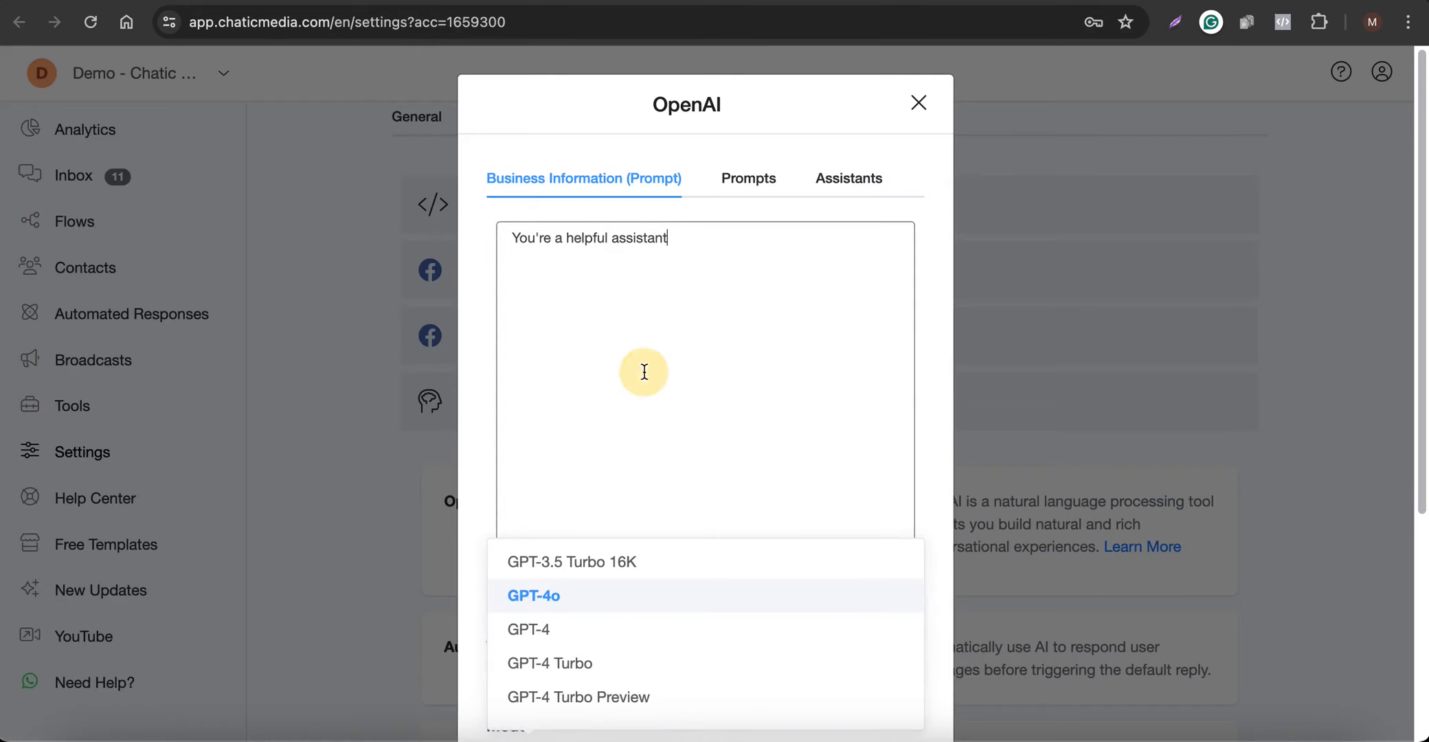
key("super+v")
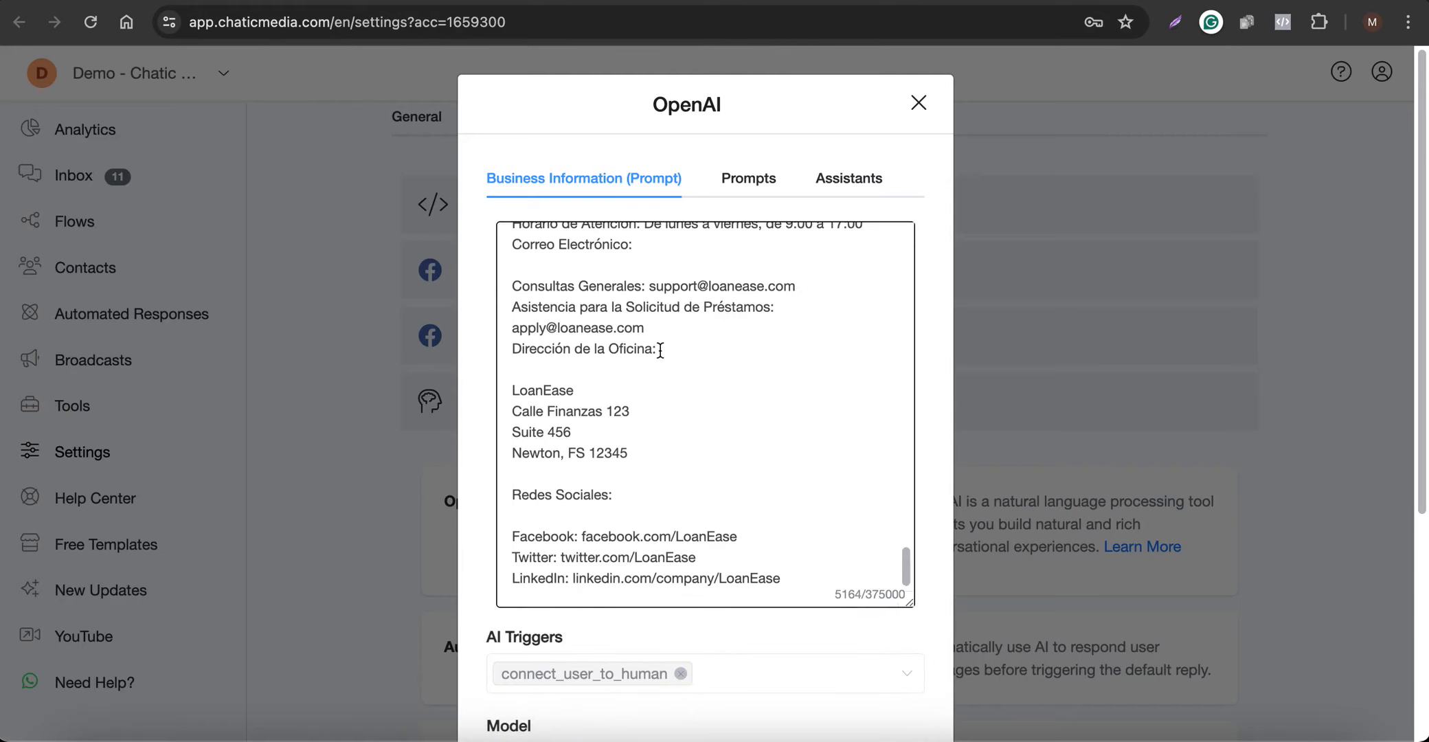
Extend the prompt's opening line to read "You're a helpful assistant to LoanEase."
scroll(659, 350, "up", 20)
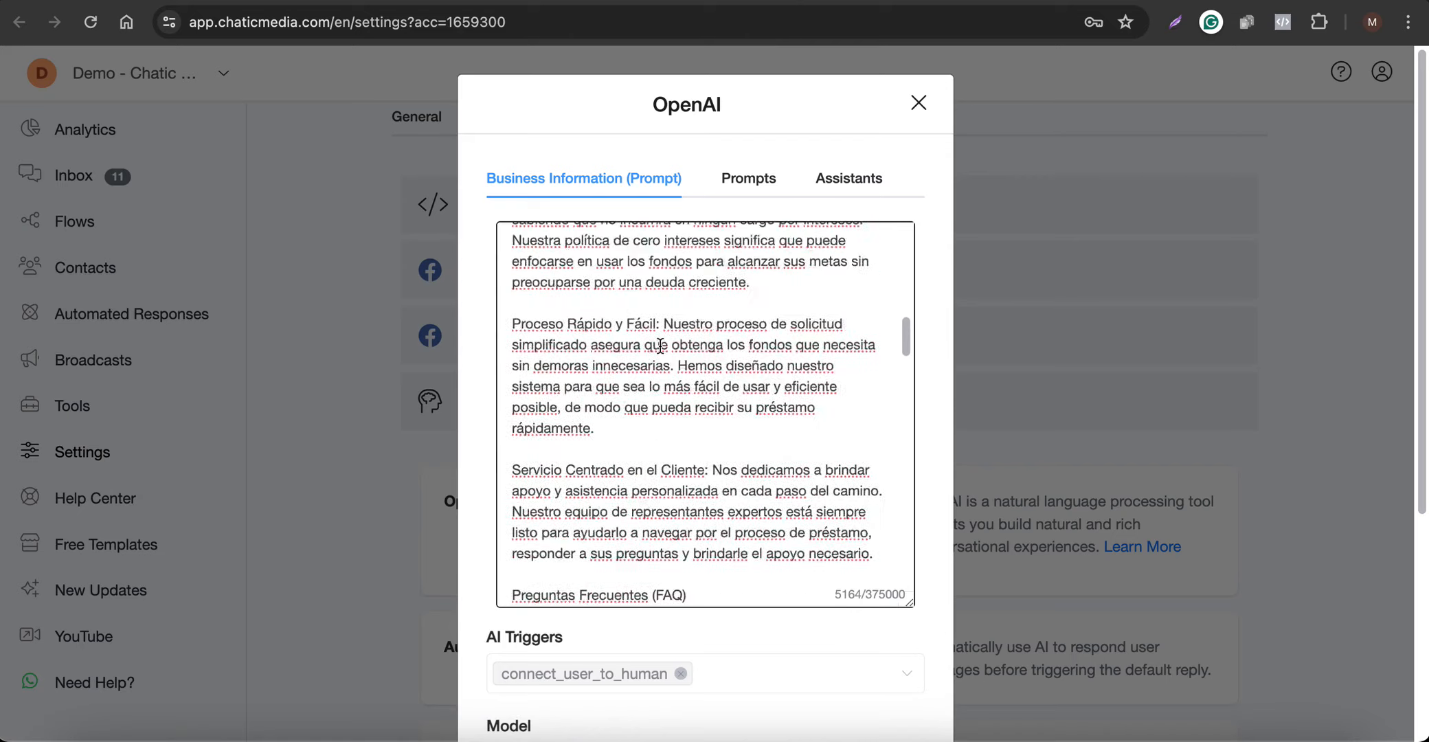
scroll(659, 346, "up", 15)
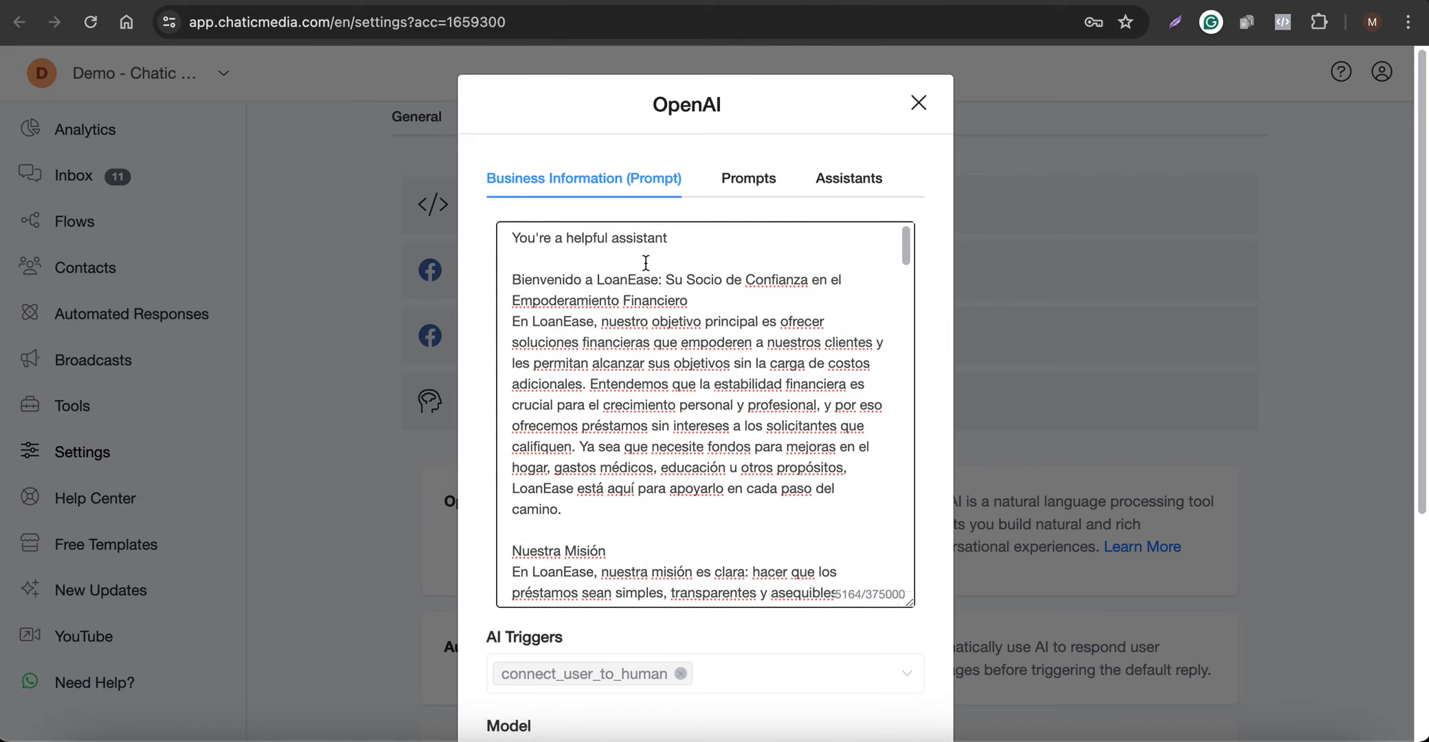
left_click(699, 232)
double_click(567, 322)
key("super+c")
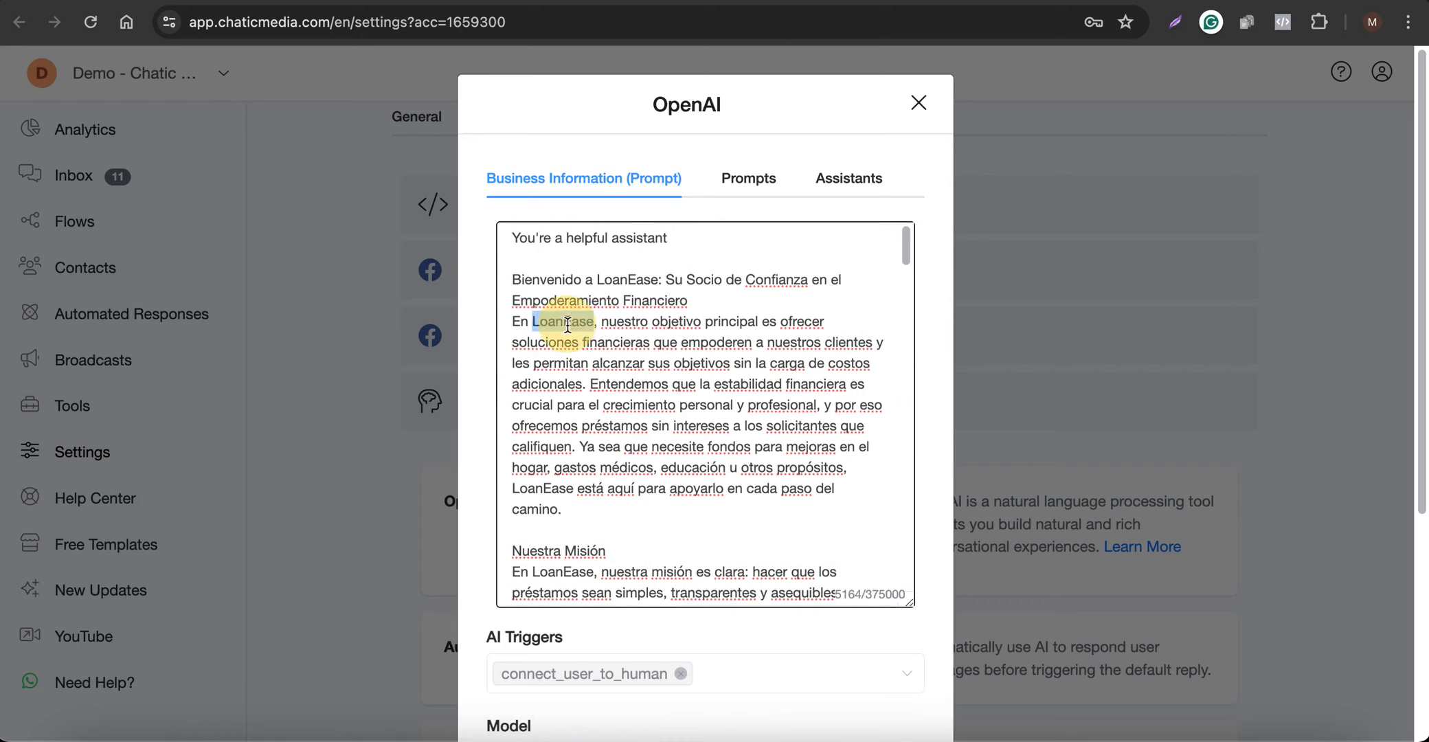
left_click(683, 236)
type("to")
key("super+v")
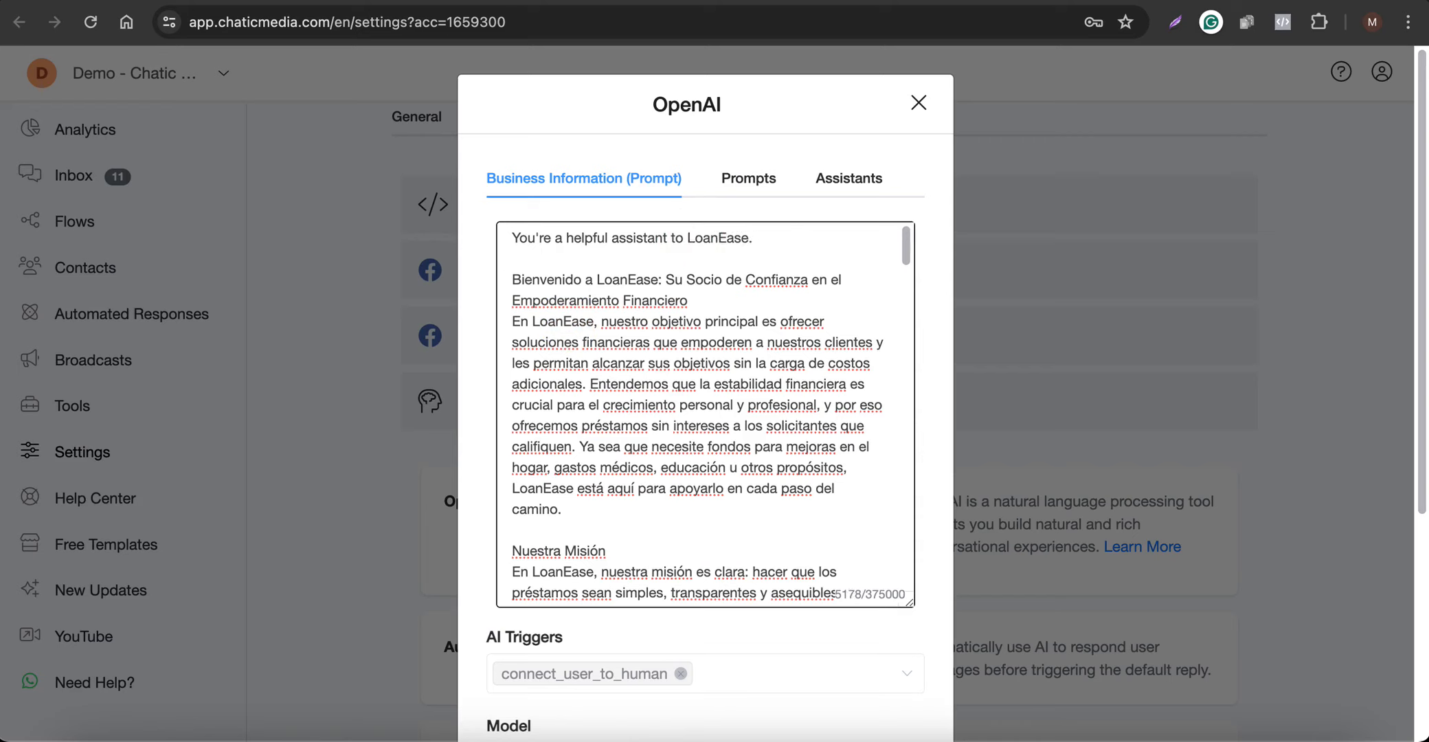
Add "Respond to customers questions in just one to two sentences." after the opening sentence of the business information prompt
key("F5")
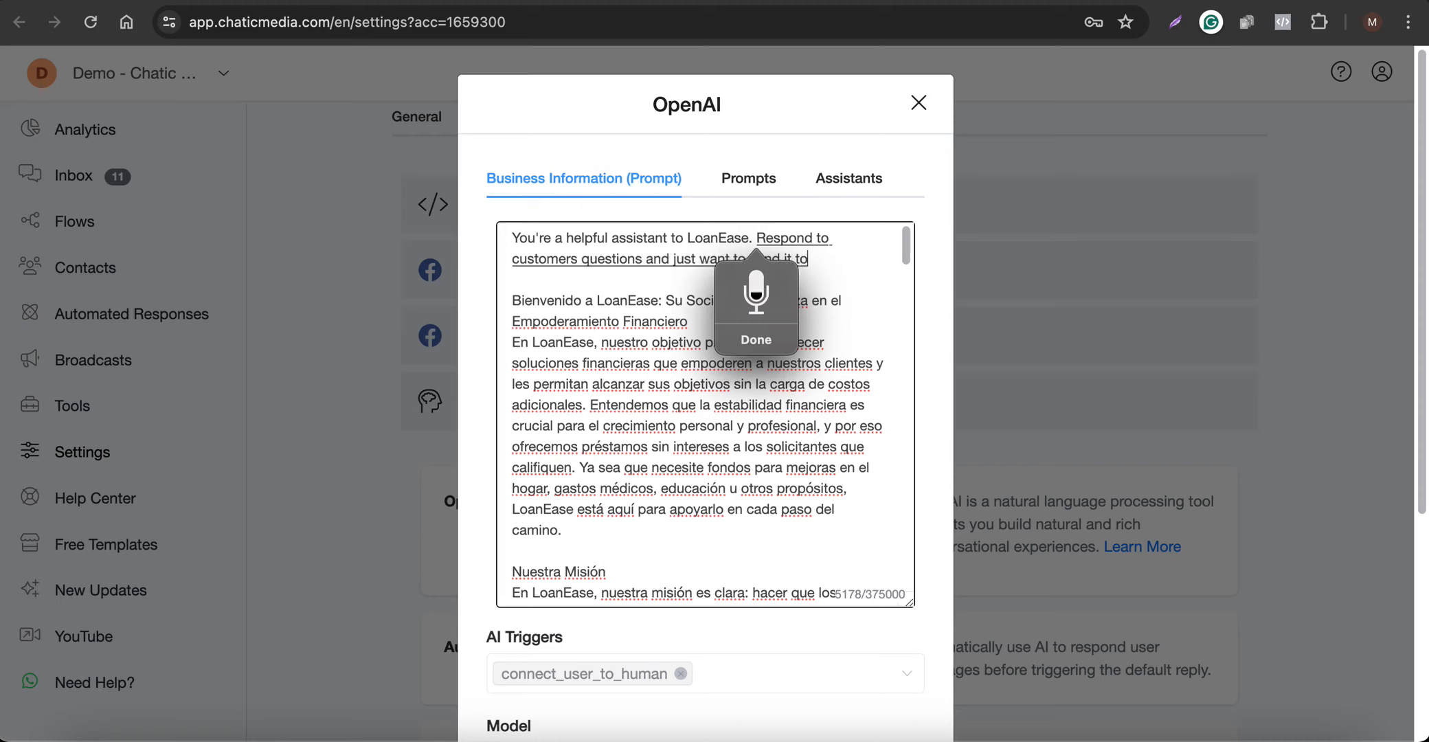
type(".")
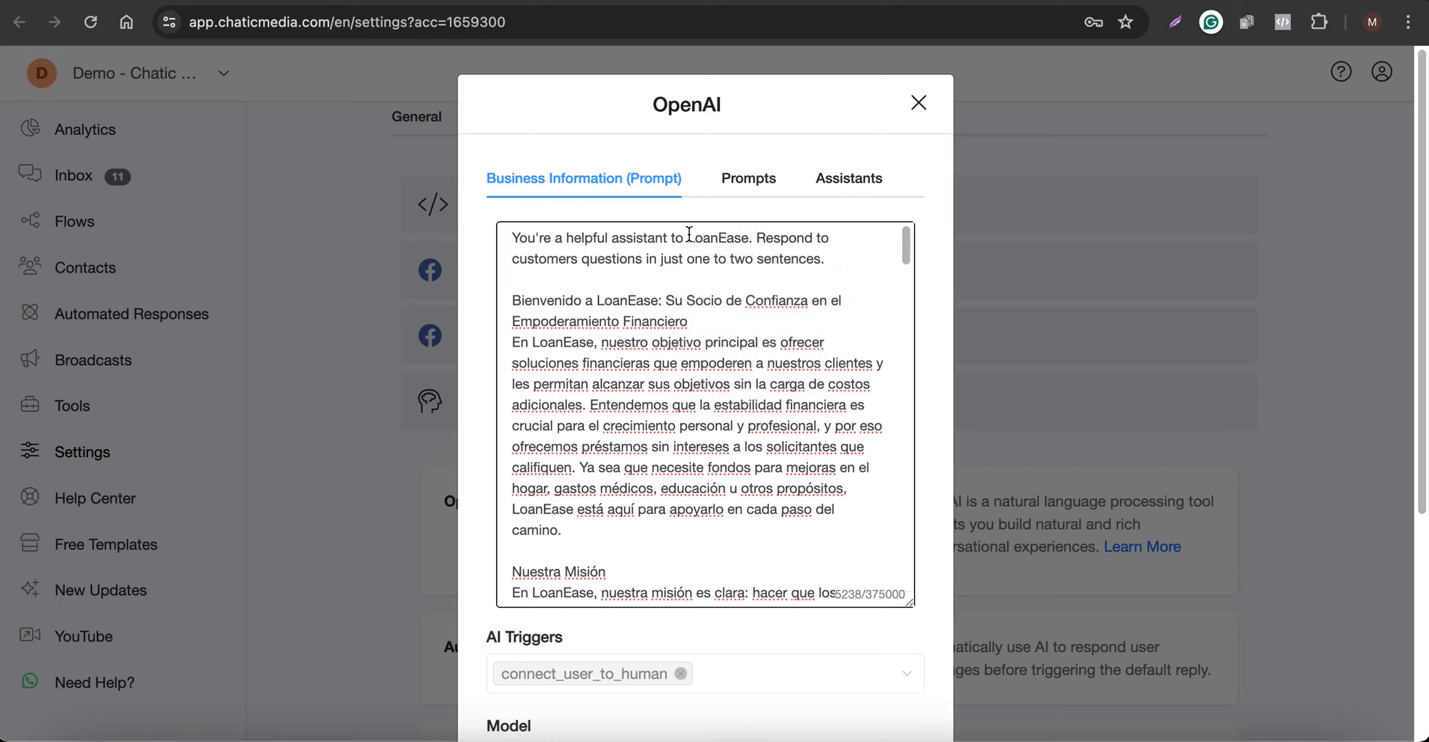
Translate the prompt's two opening English sentences into Spanish with Google Translate and replace them with the translation
left_click_drag(819, 261, 310, 181)
key("ctrl+c")
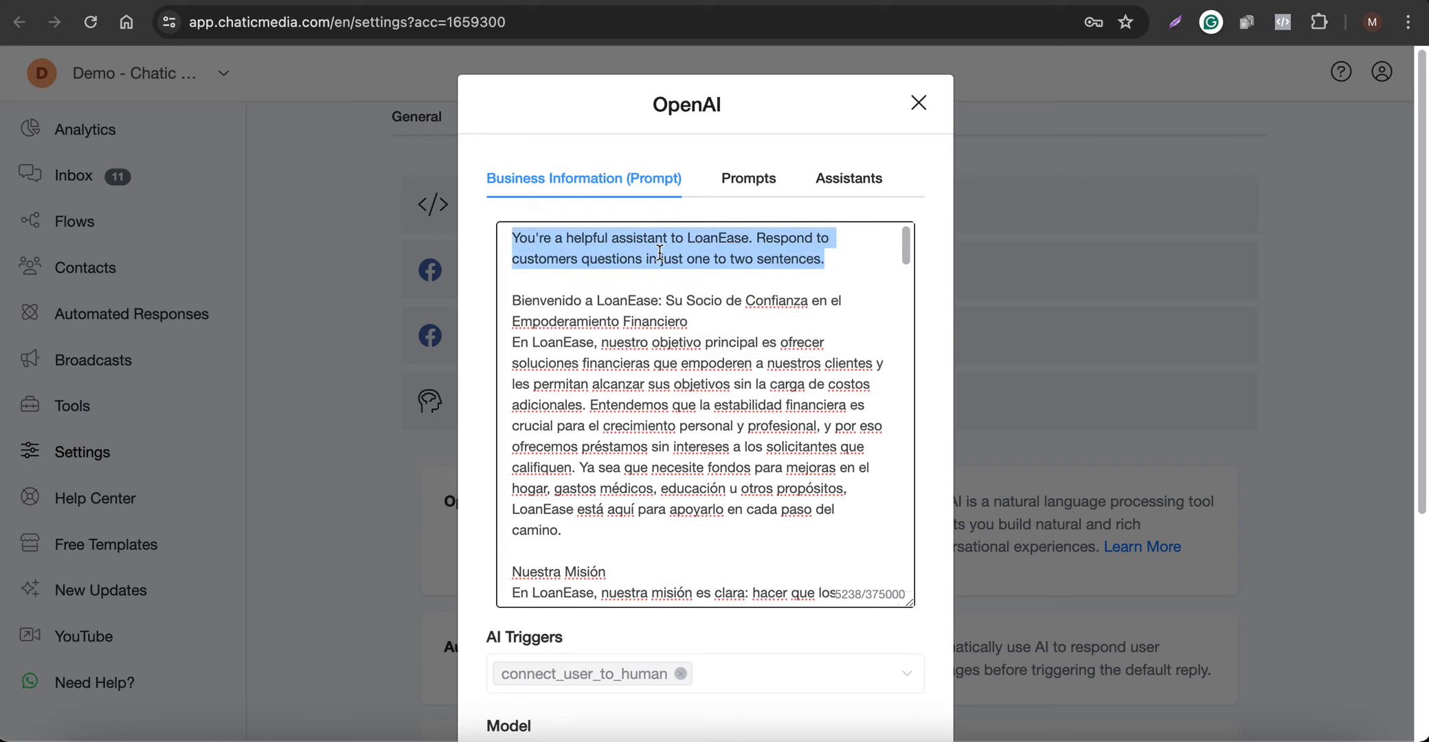
left_click(1224, 1)
key("ctrl+v")
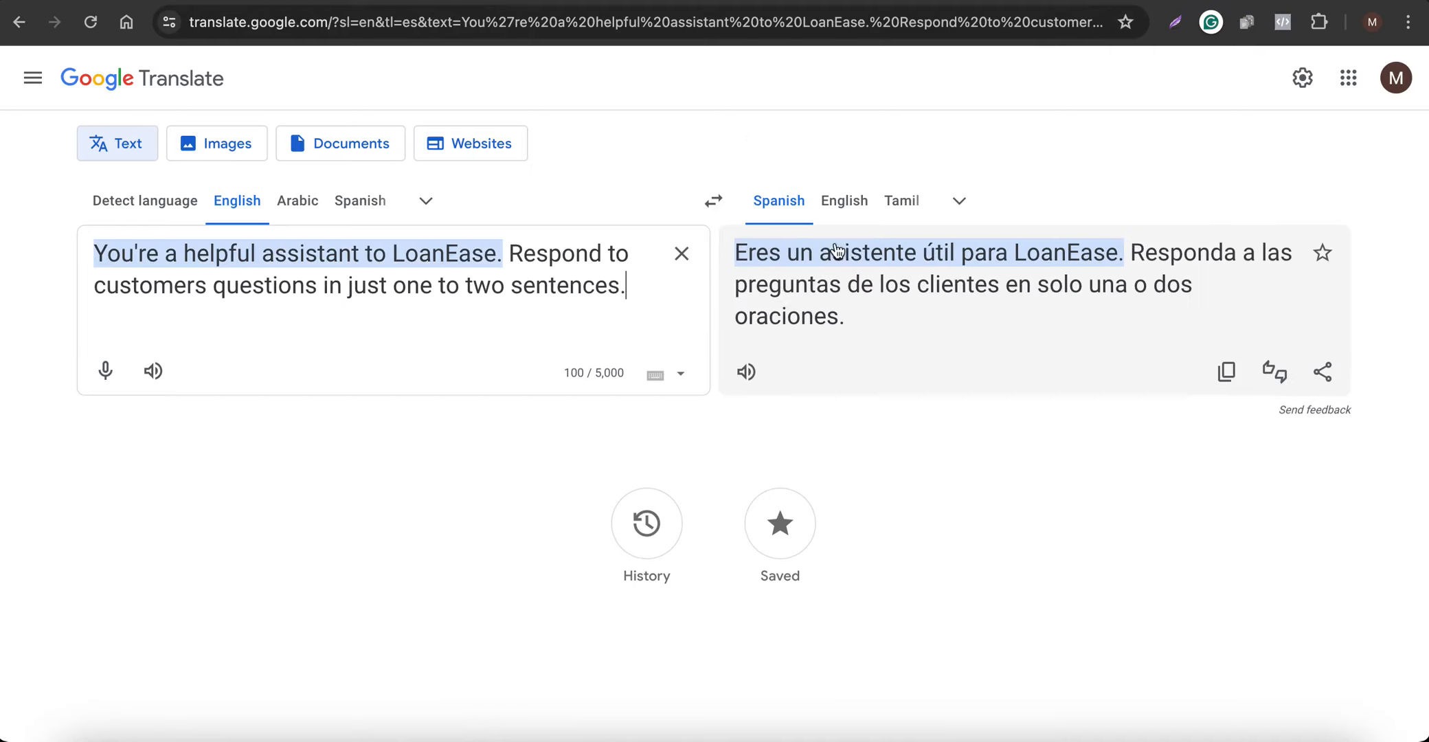
left_click(1226, 372)
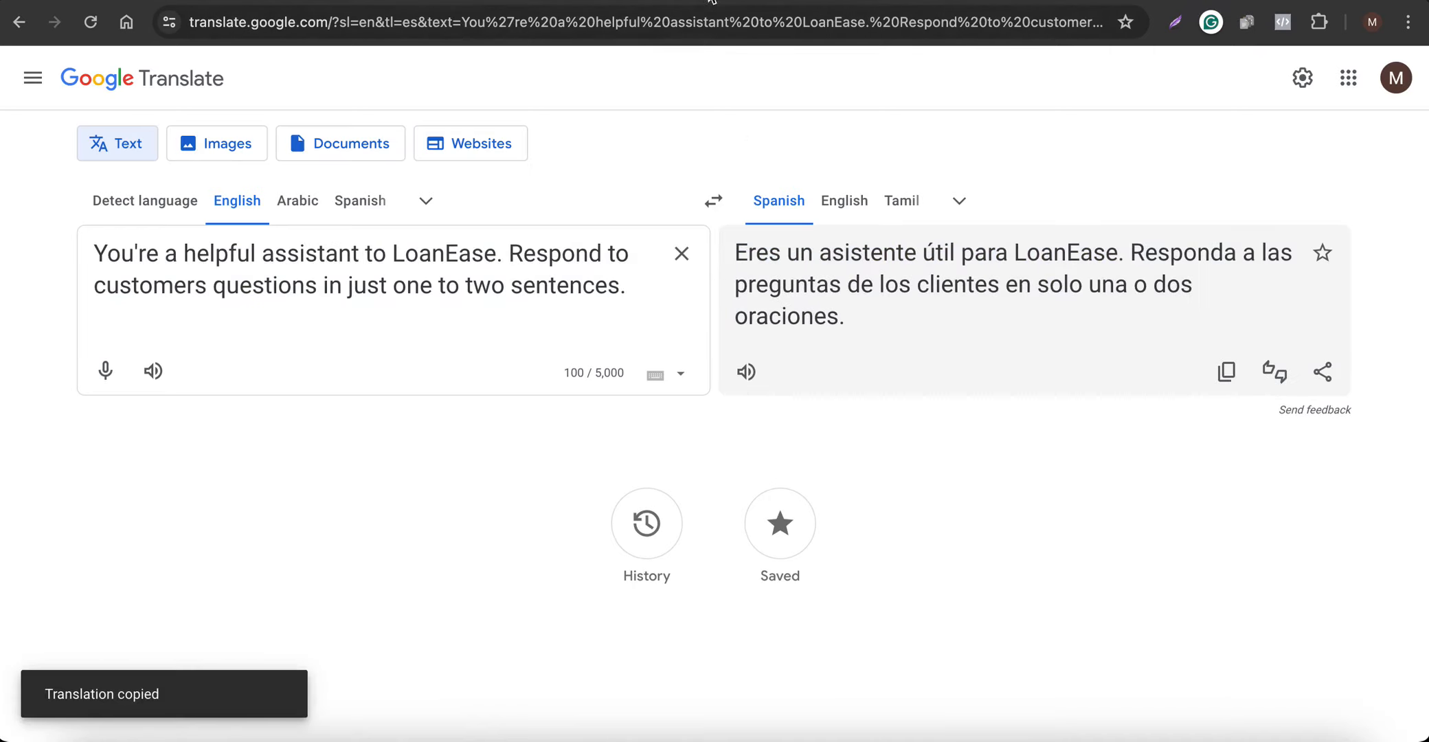
left_click(740, 2)
key("ctrl+v")
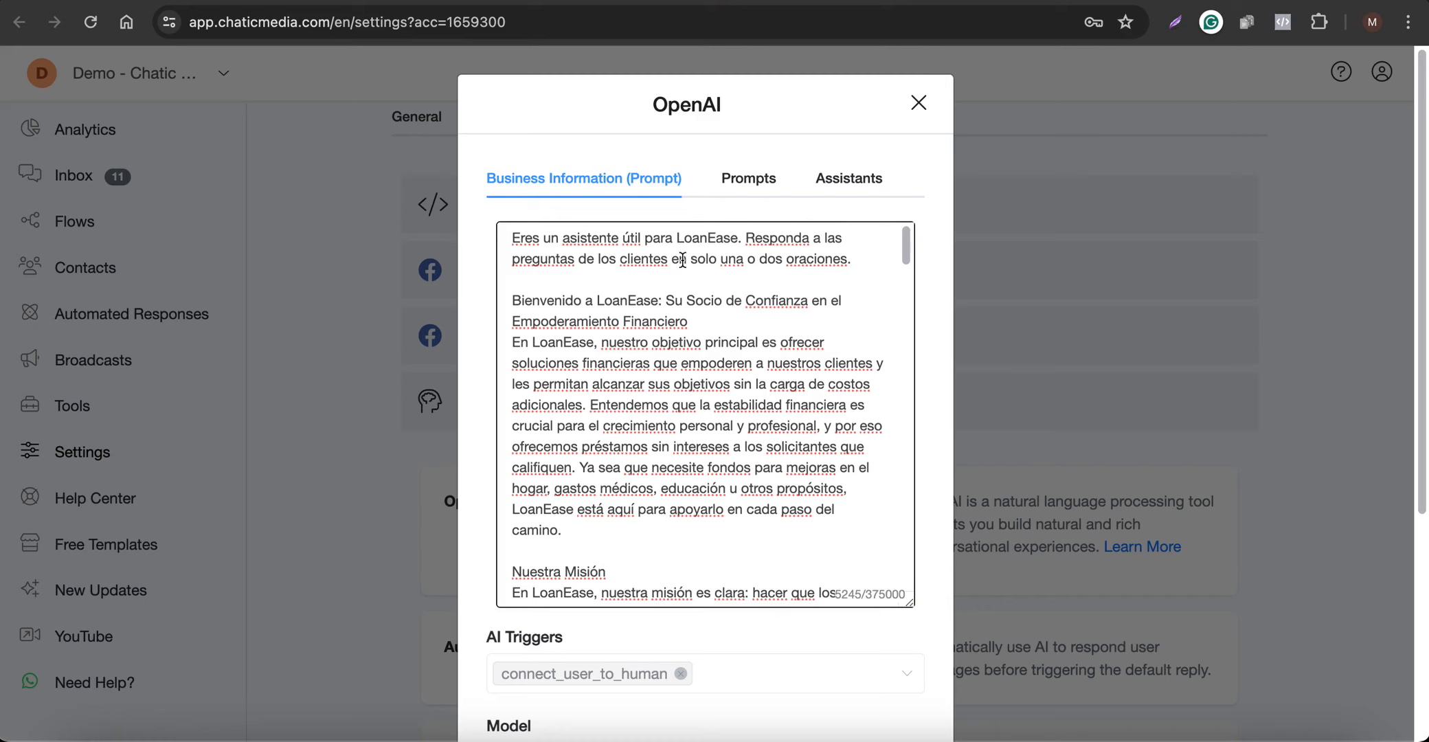
Save the OpenAI integration with the Spanish prompt and look at the Automated Responses setting
scroll(650, 488, "down", 10)
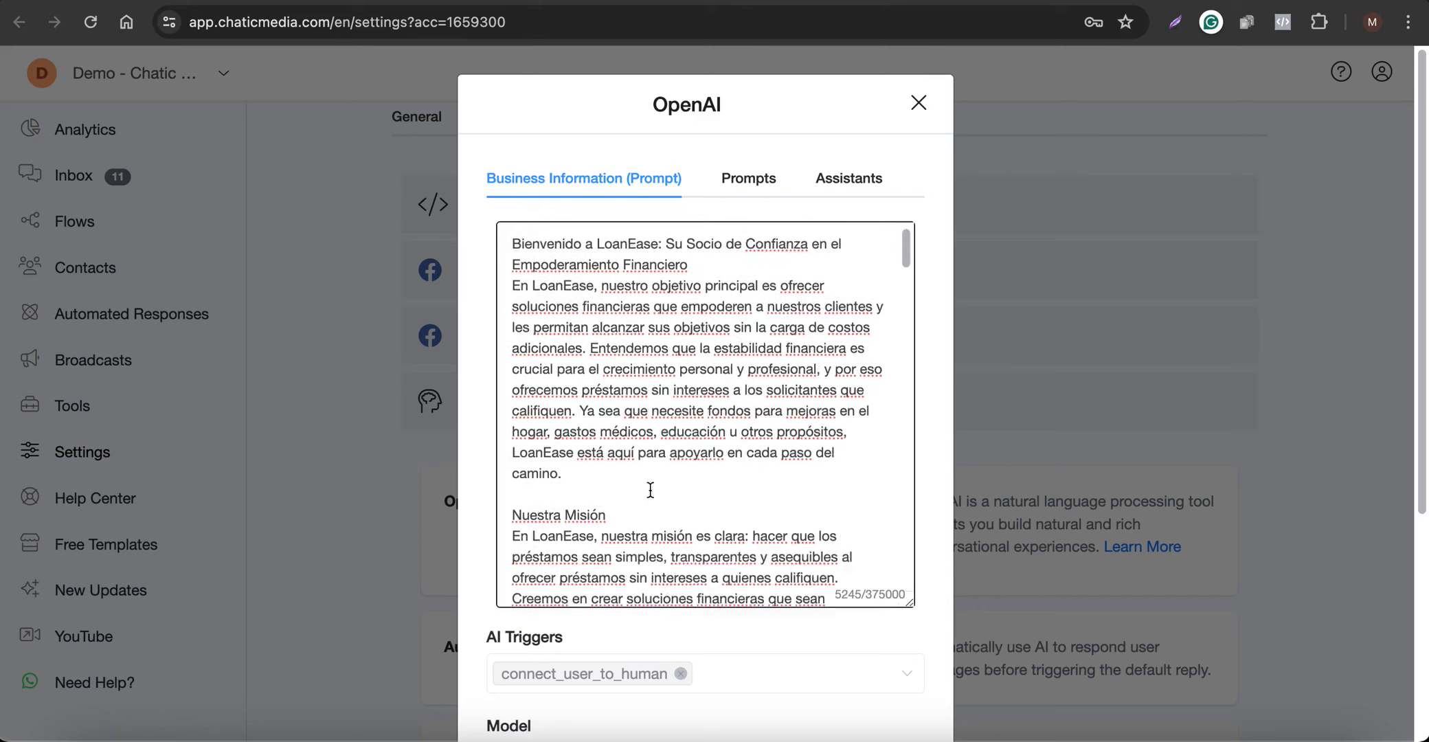
scroll(577, 618, "down", 4)
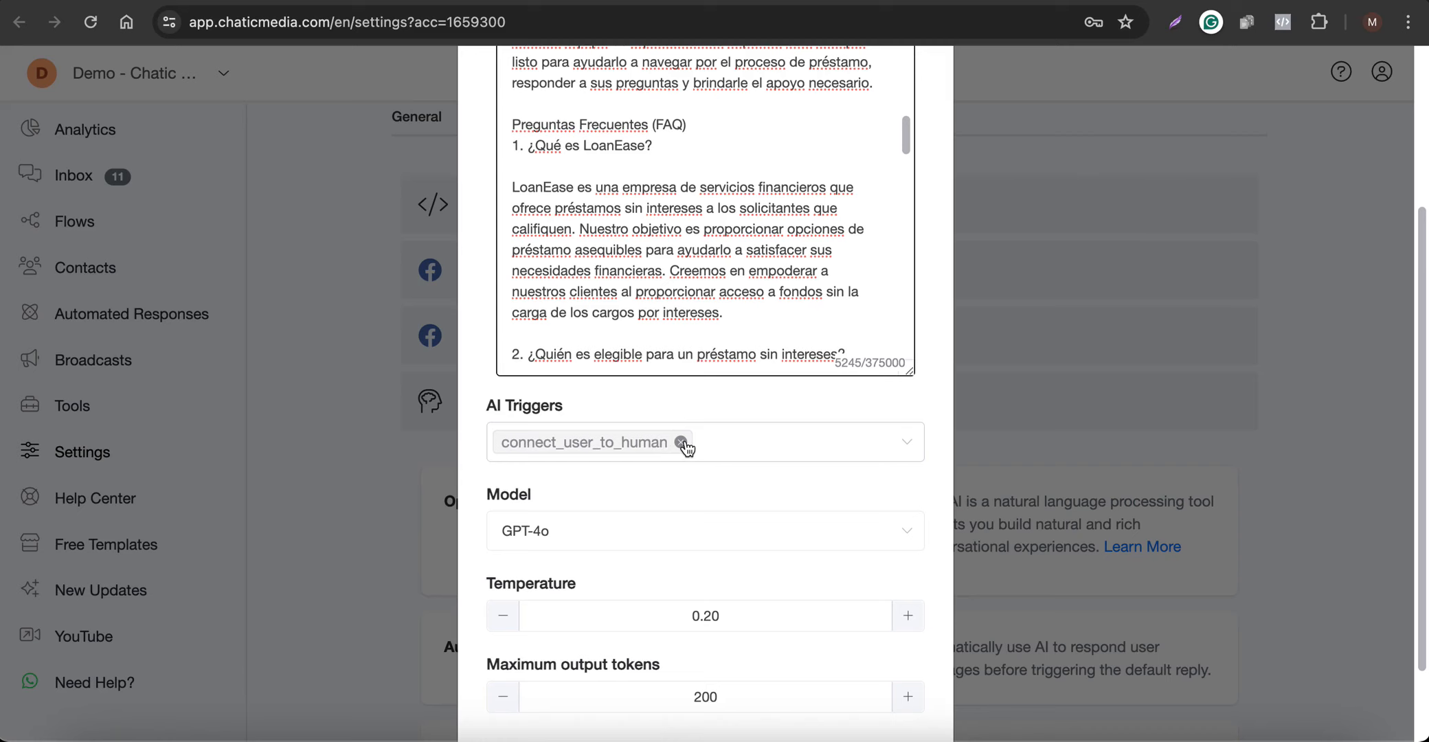
scroll(686, 448, "down", 2)
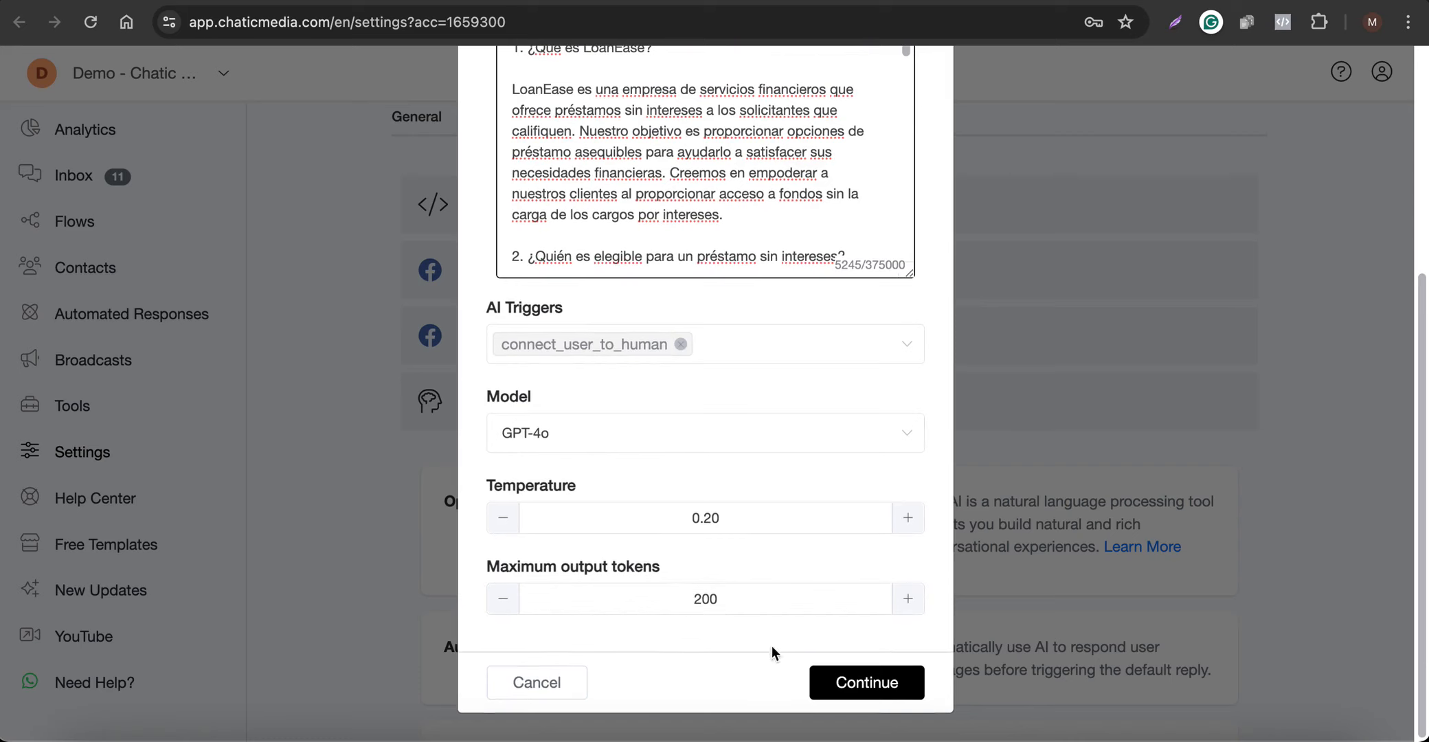
left_click(909, 687)
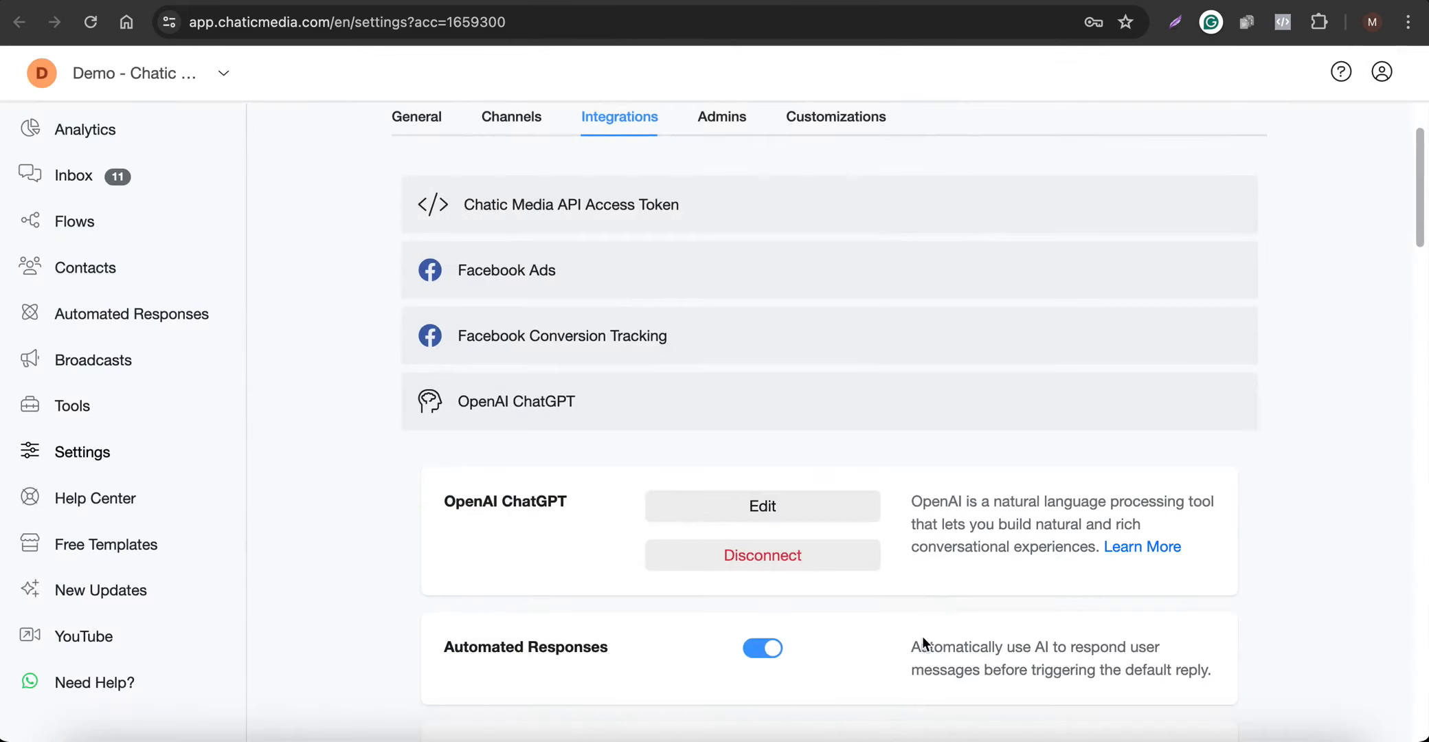
scroll(797, 608, "down", 5)
left_click_drag(457, 374, 626, 376)
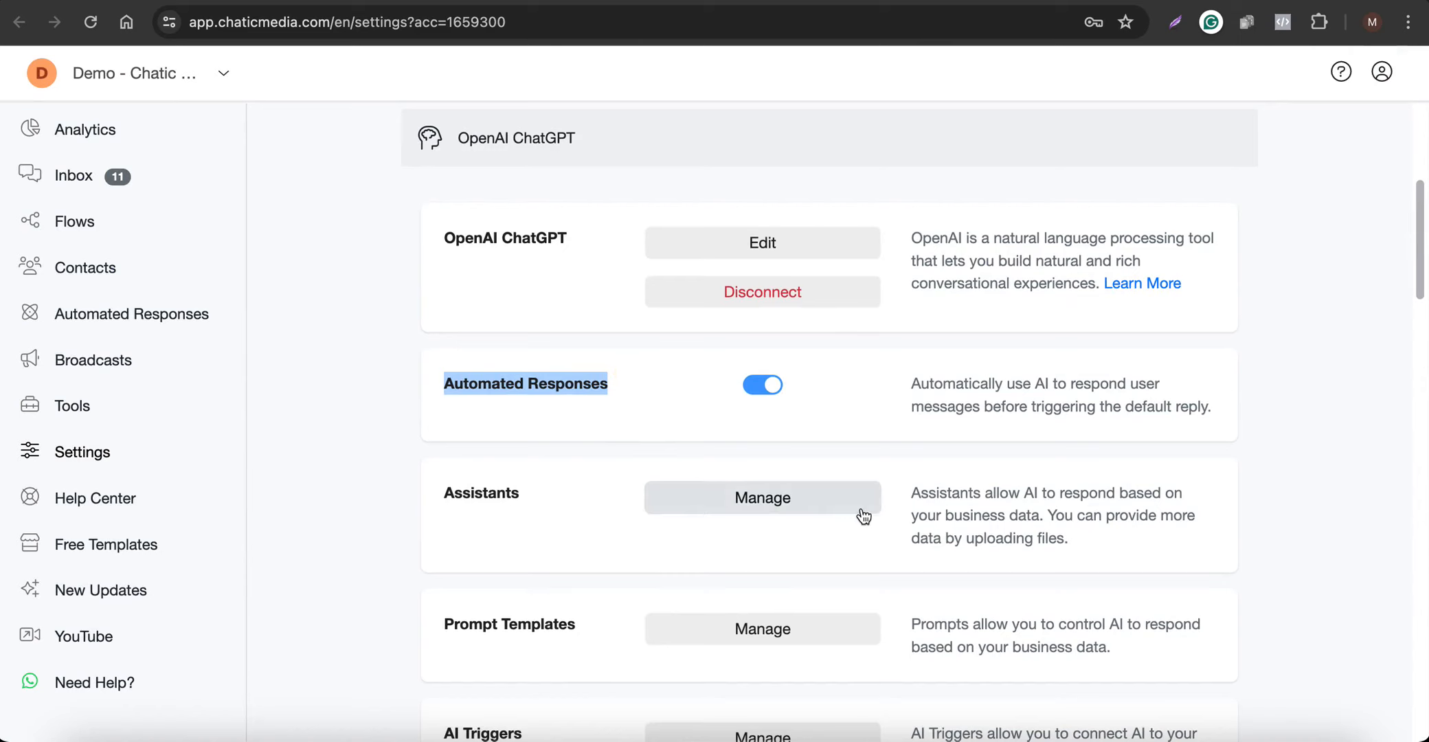
Reopen the OpenAI ChatGPT integration, review the saved prompt through to its end, and close it without changes
scroll(862, 511, "up", 3)
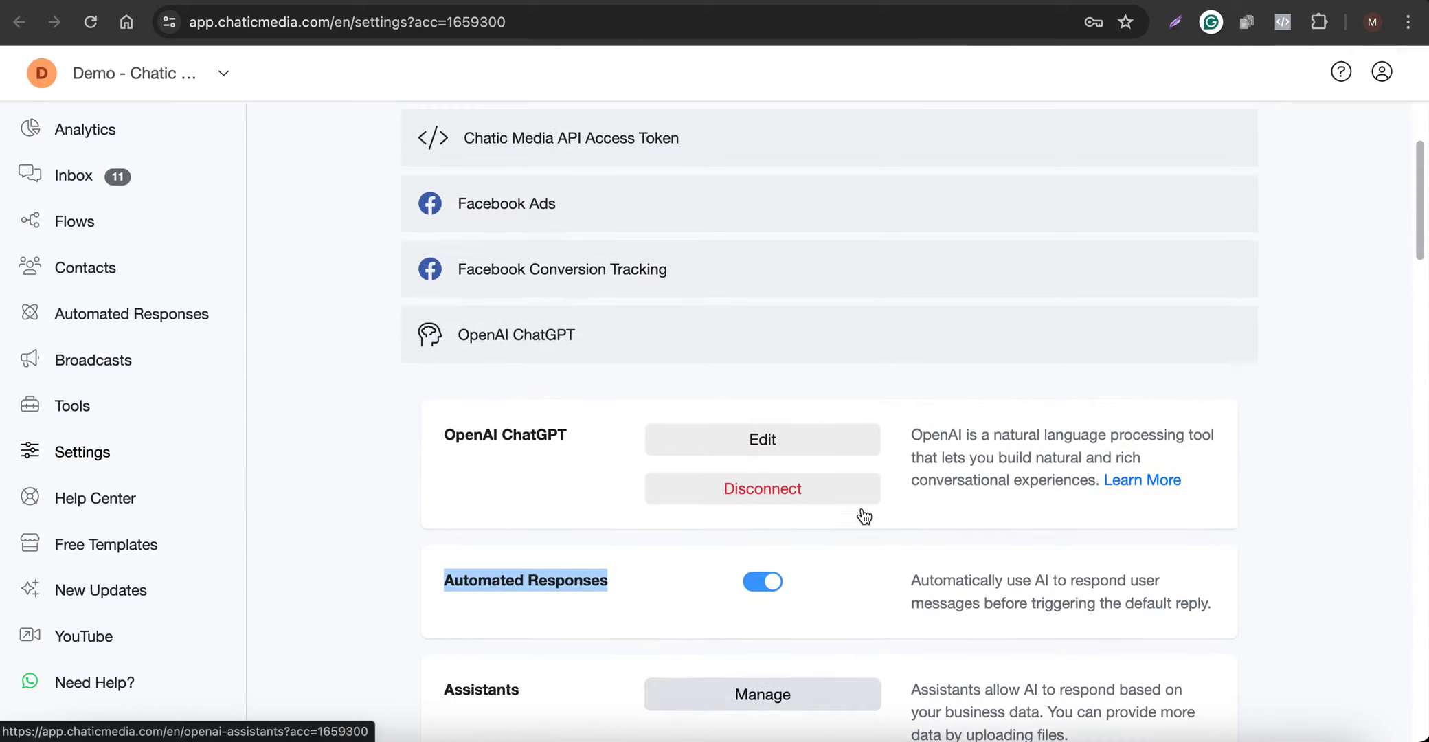
left_click(767, 439)
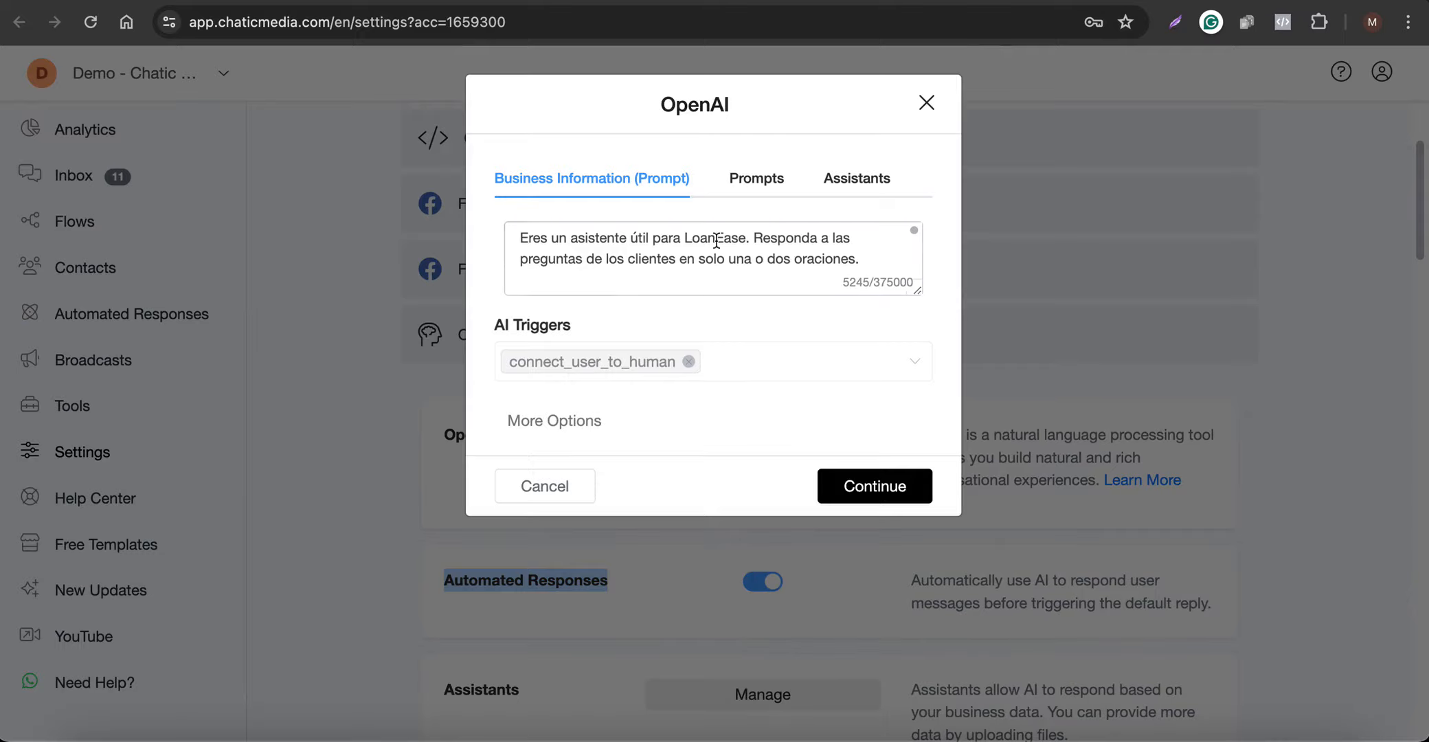
left_click_drag(916, 291, 886, 525)
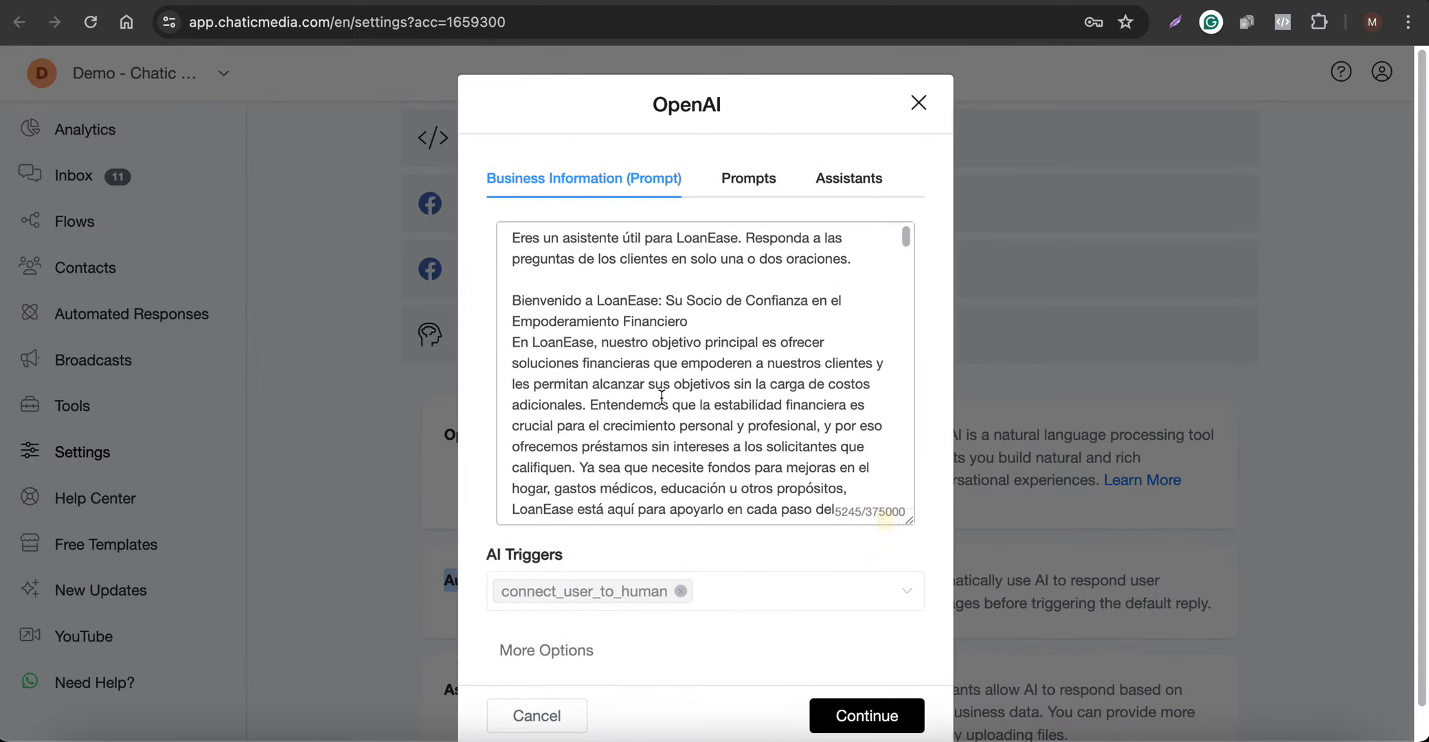
scroll(650, 476, "down", 15)
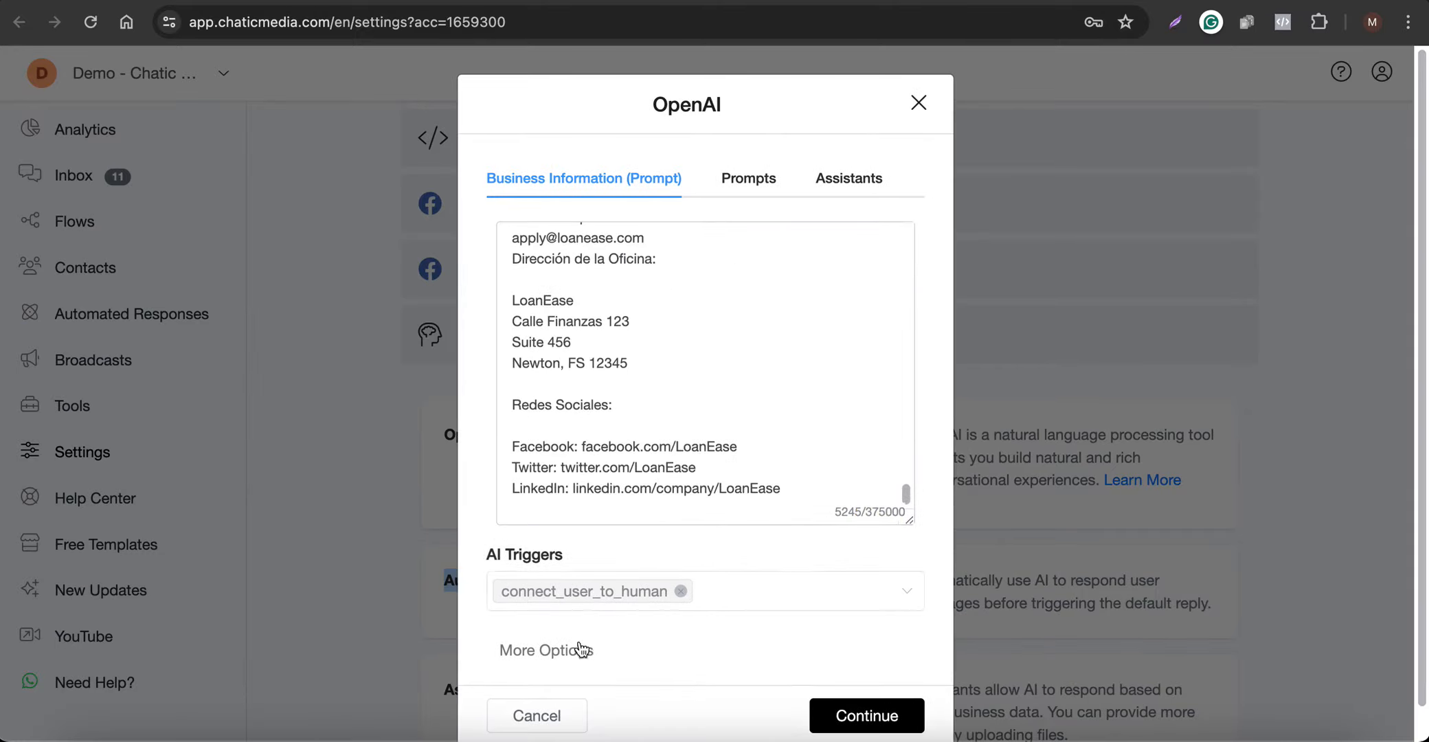
left_click(537, 715)
scroll(884, 570, "down", 3)
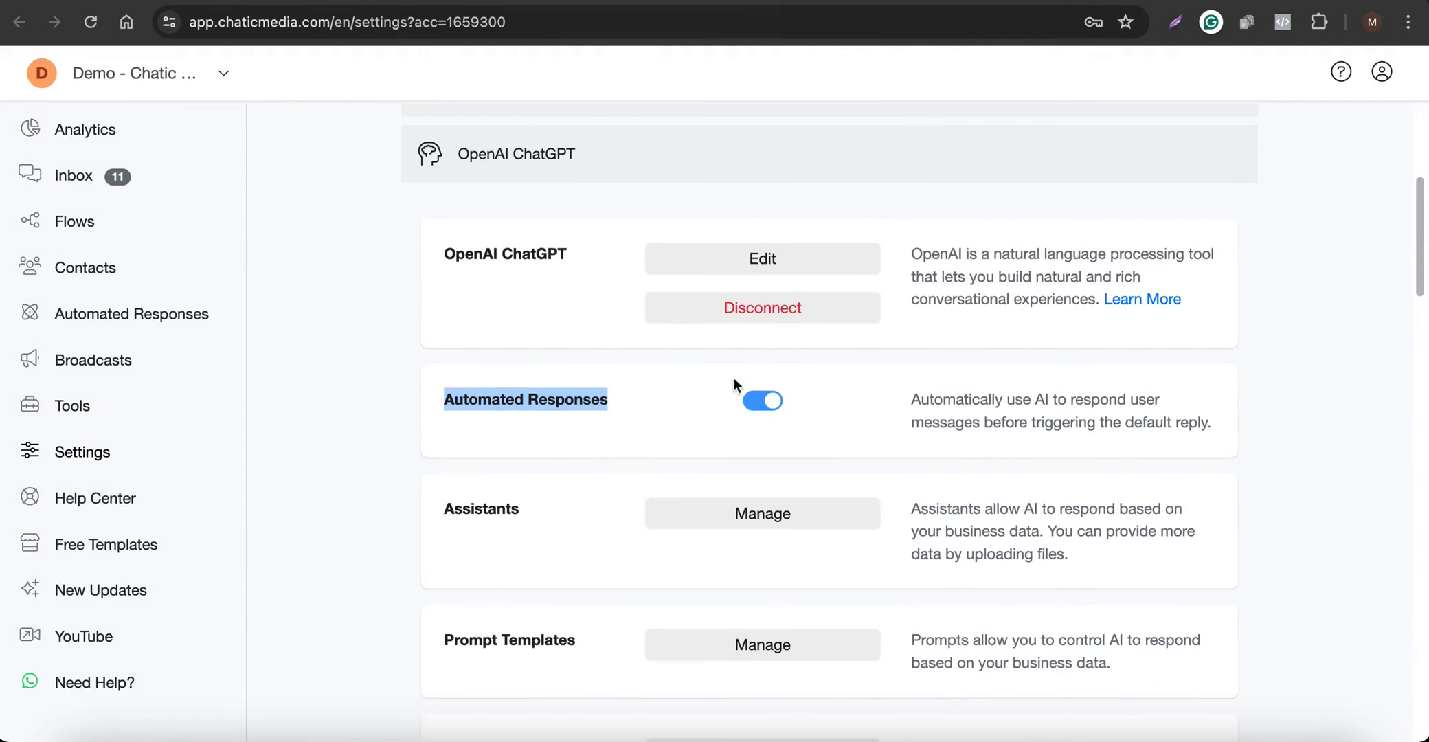
Review the prompt's loan FAQ and contact details alongside the test_chaticmedia Instagram account on the phone
scroll(761, 400, "down", 1)
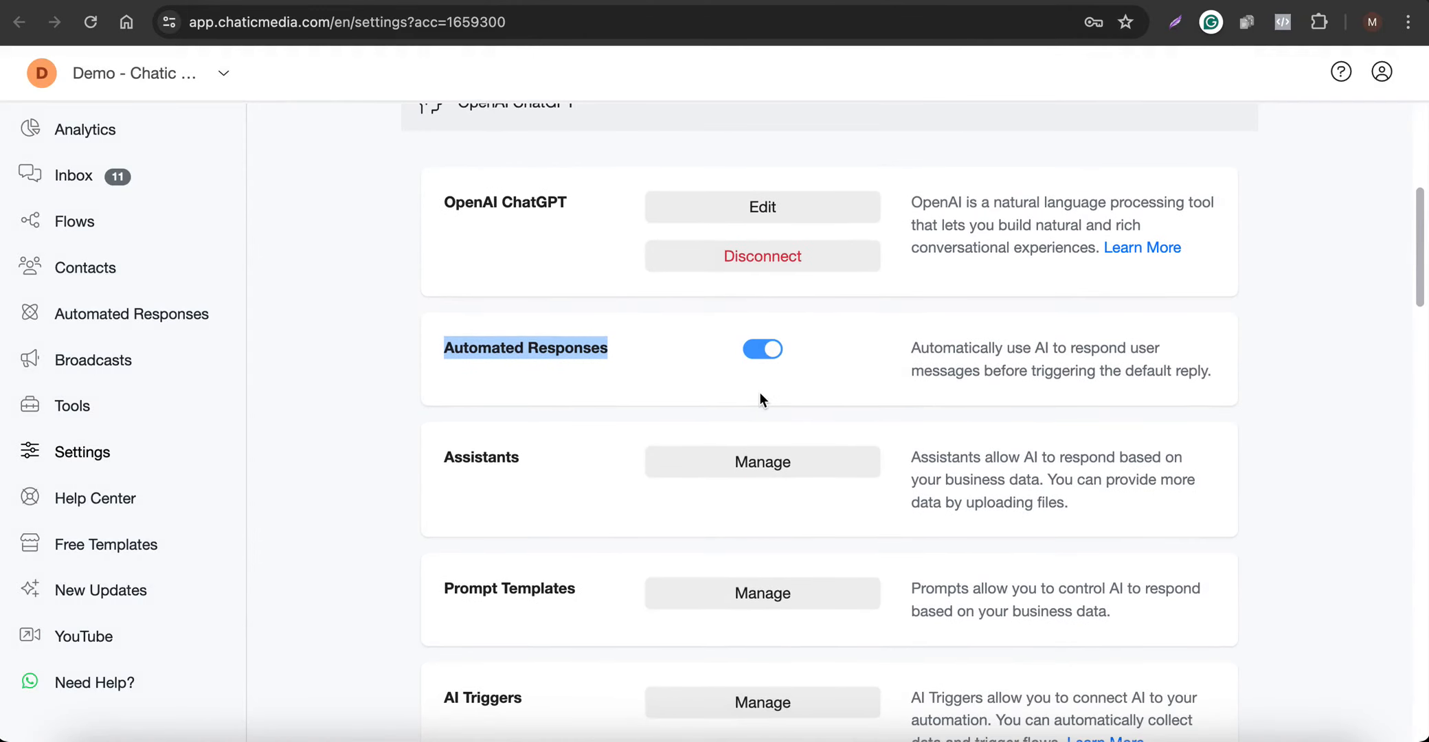
scroll(759, 392, "up", 3)
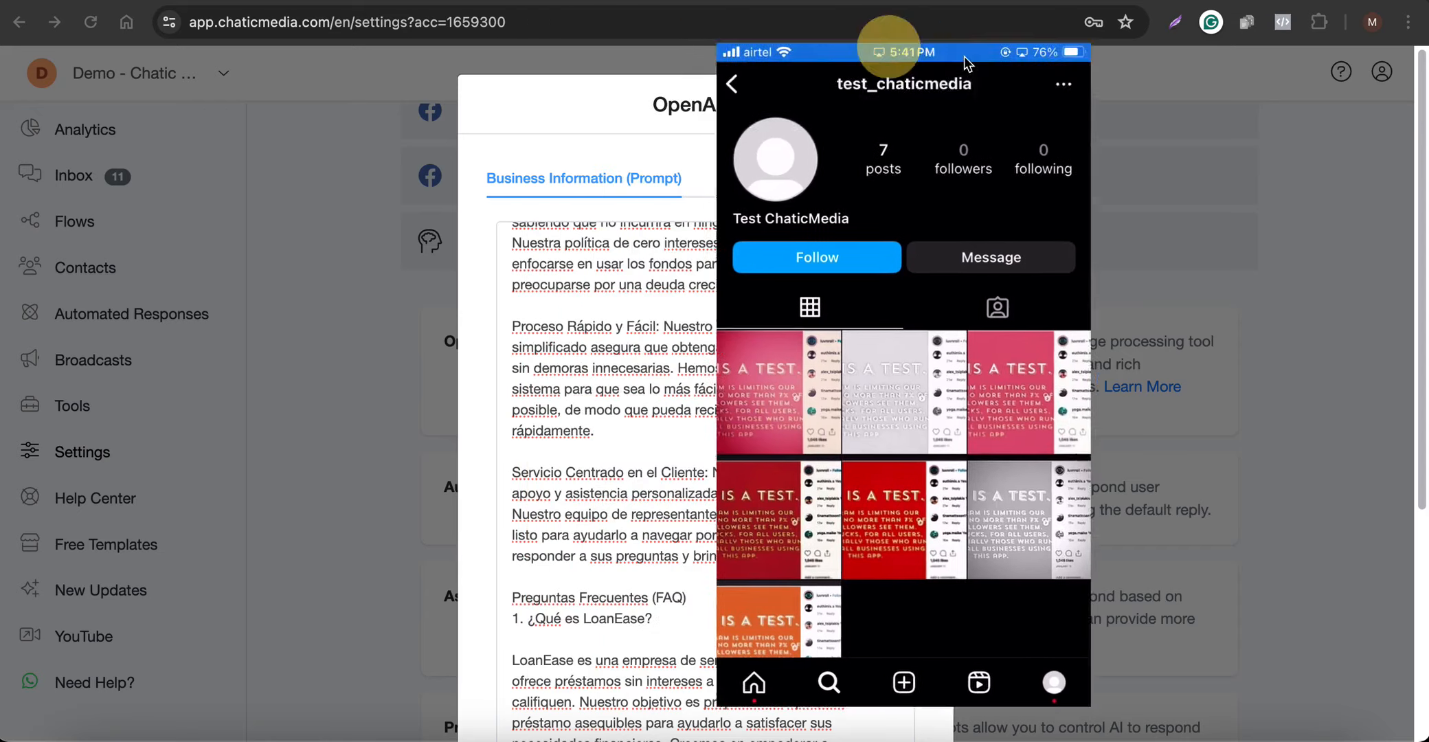
left_click_drag(964, 55, 1200, 64)
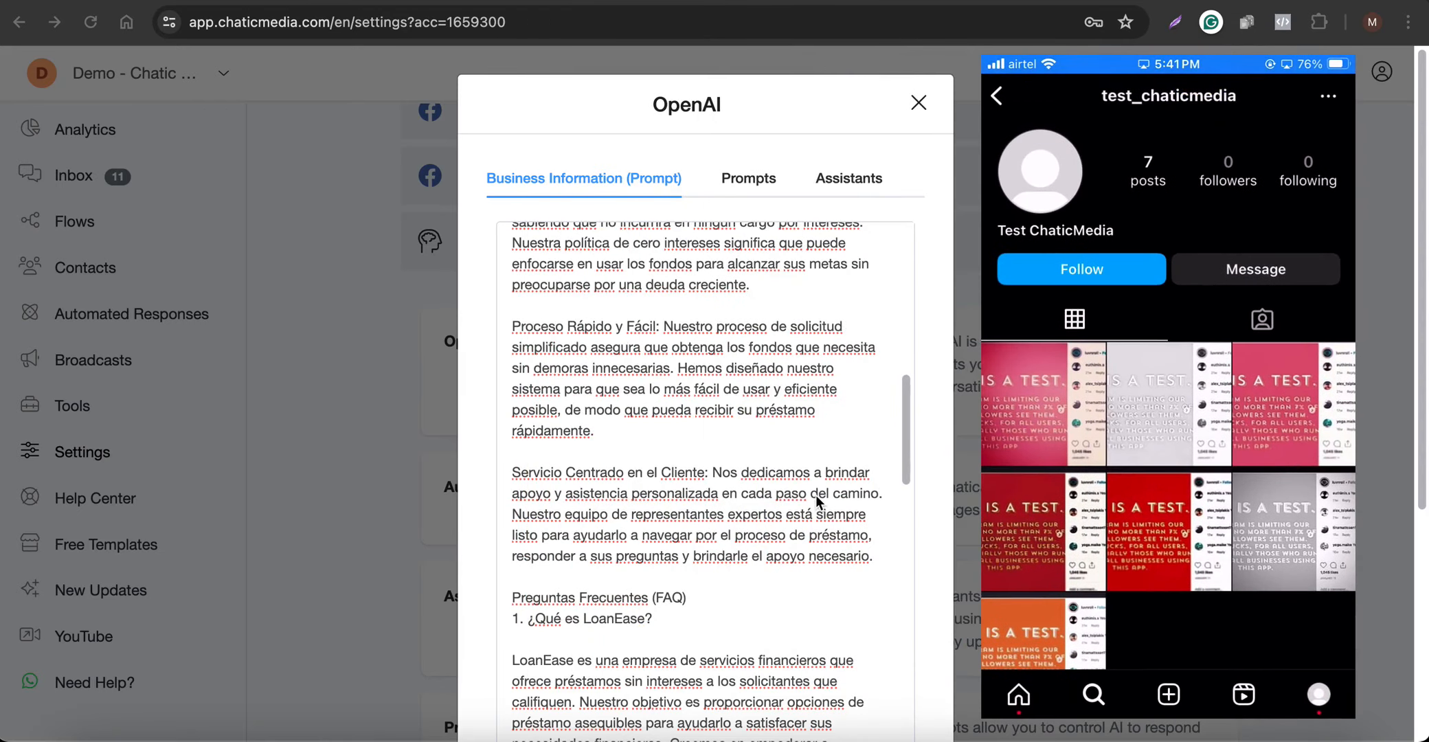
scroll(815, 495, "down", 10)
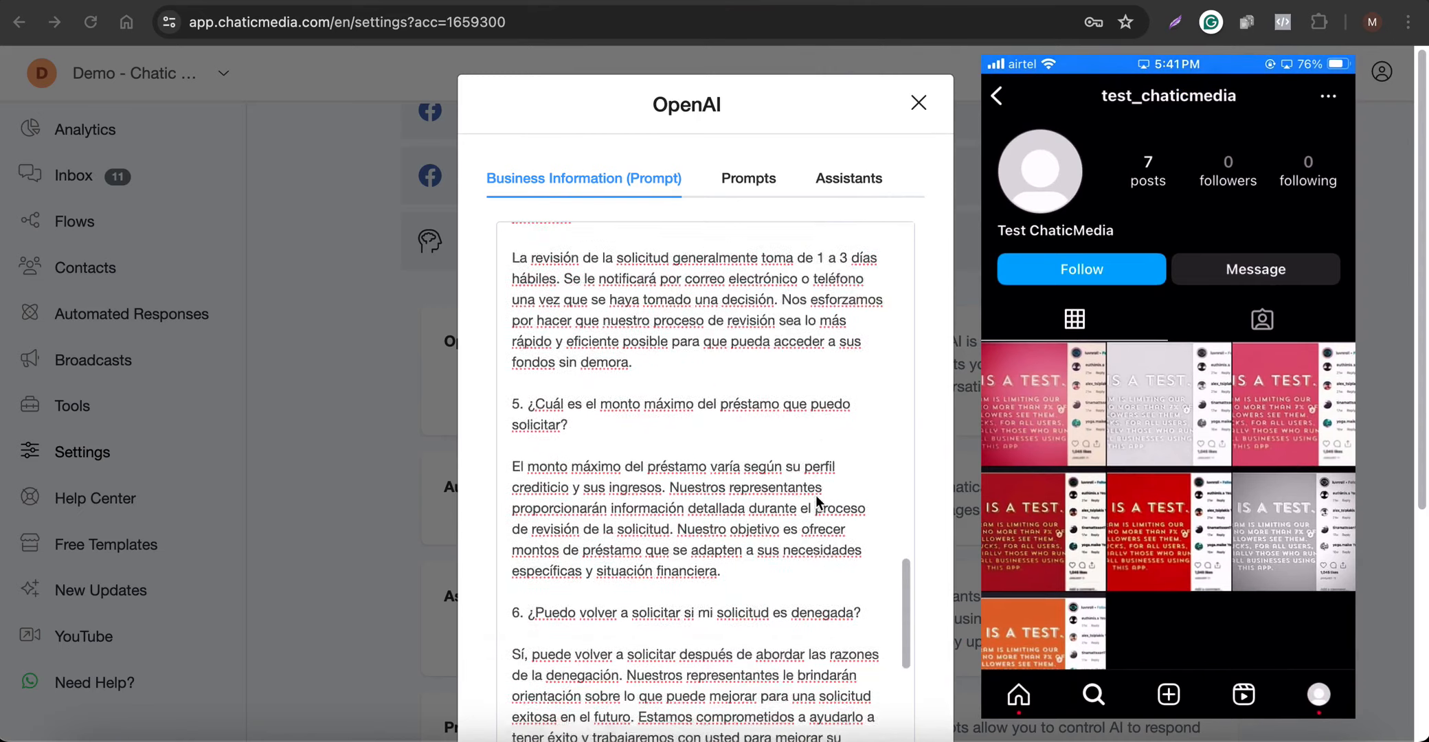
scroll(815, 495, "down", 15)
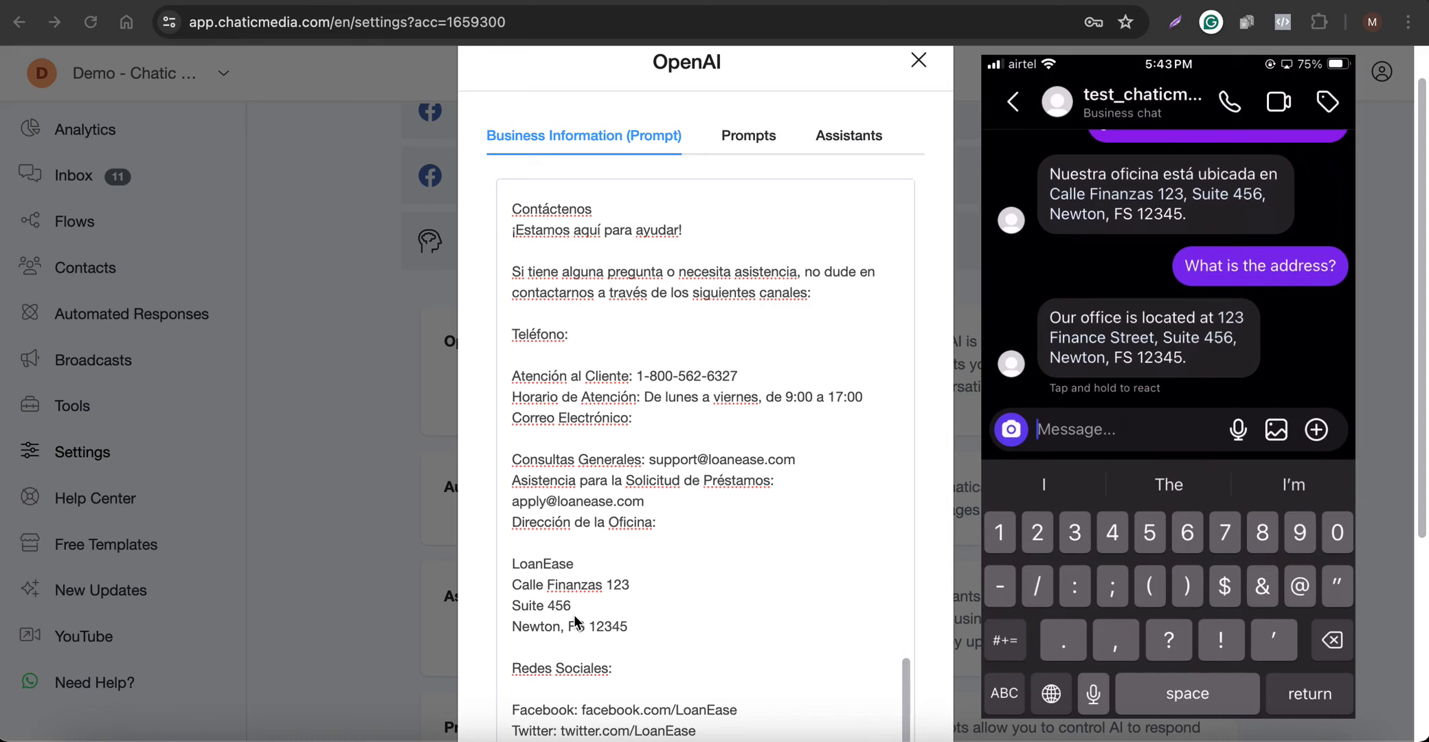
Add "Always respond to the customers a request in Spanish language only." after the prompt's opening Spanish instructions
scroll(744, 489, "up", 15)
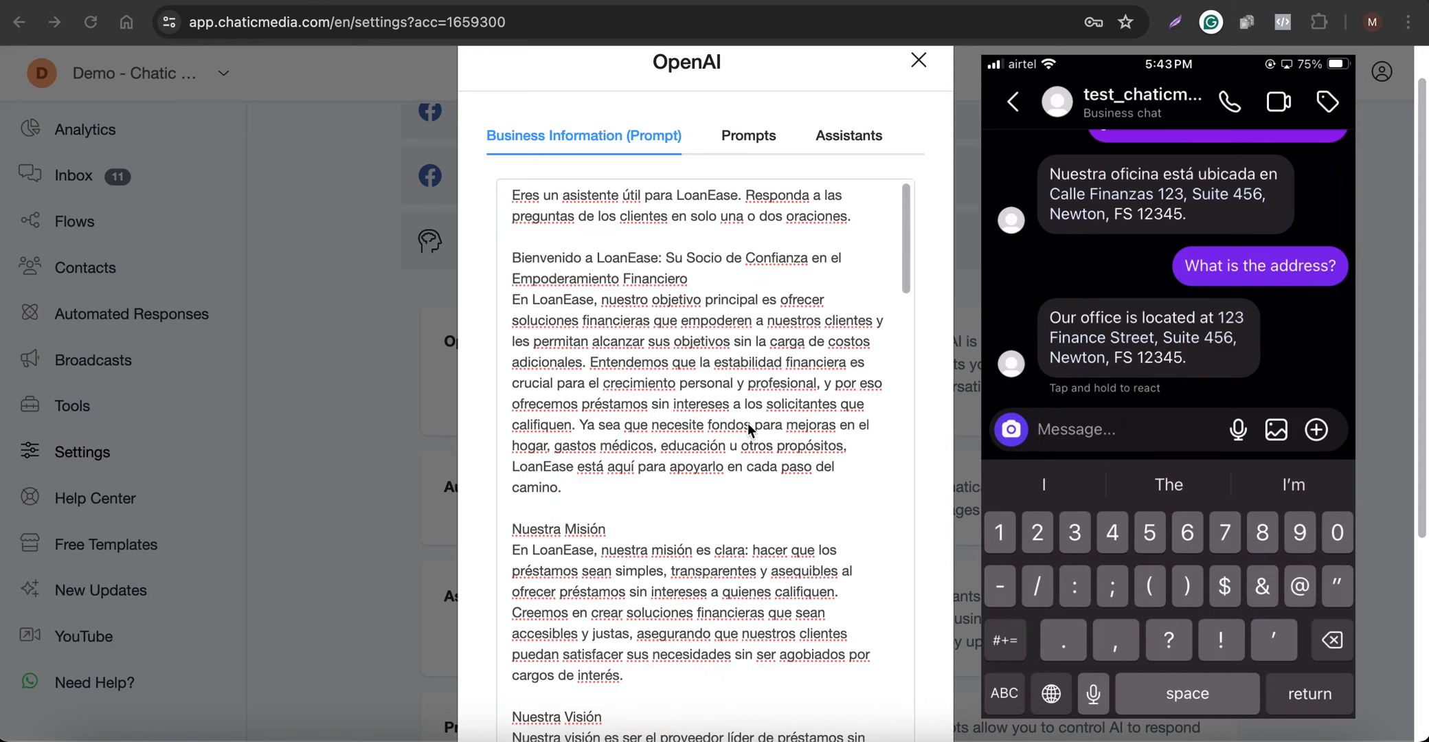
left_click(852, 218)
left_click(865, 218)
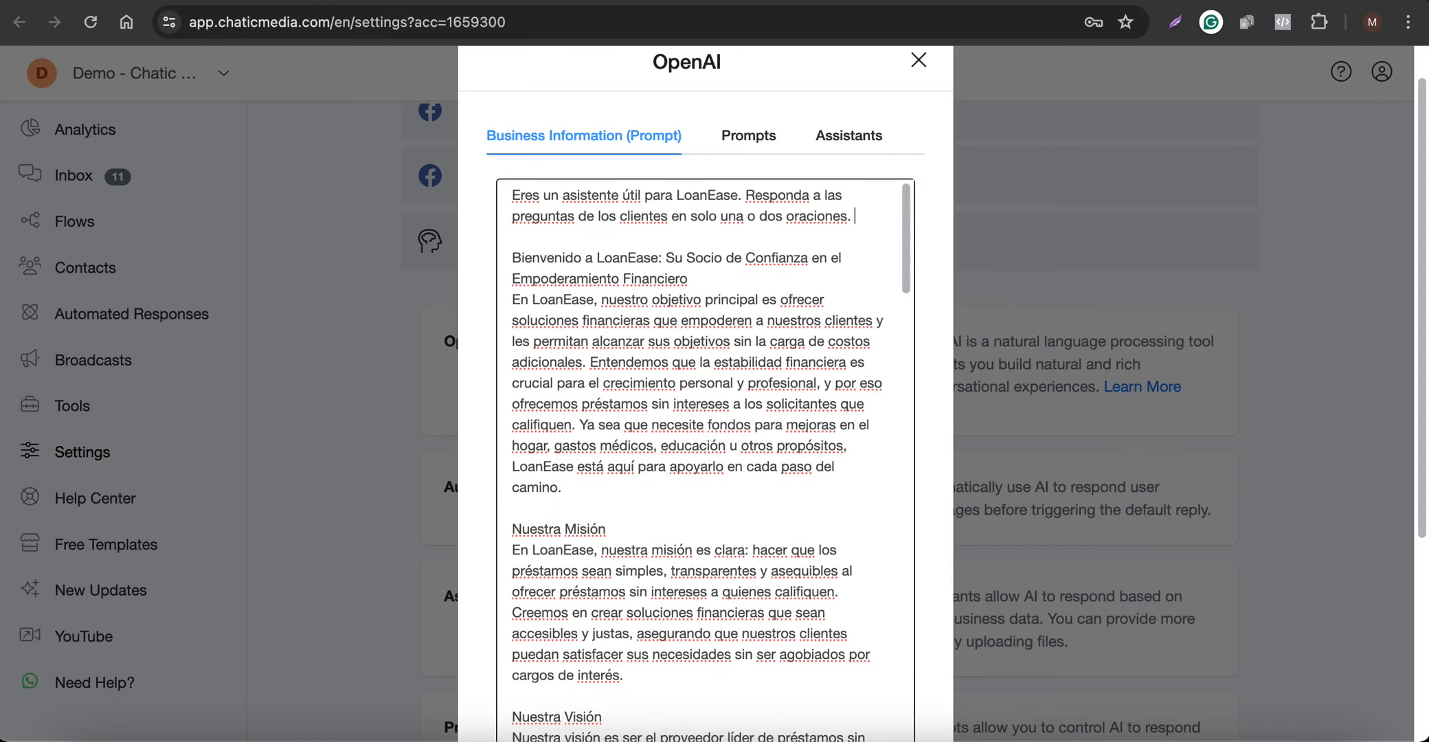
key("F5")
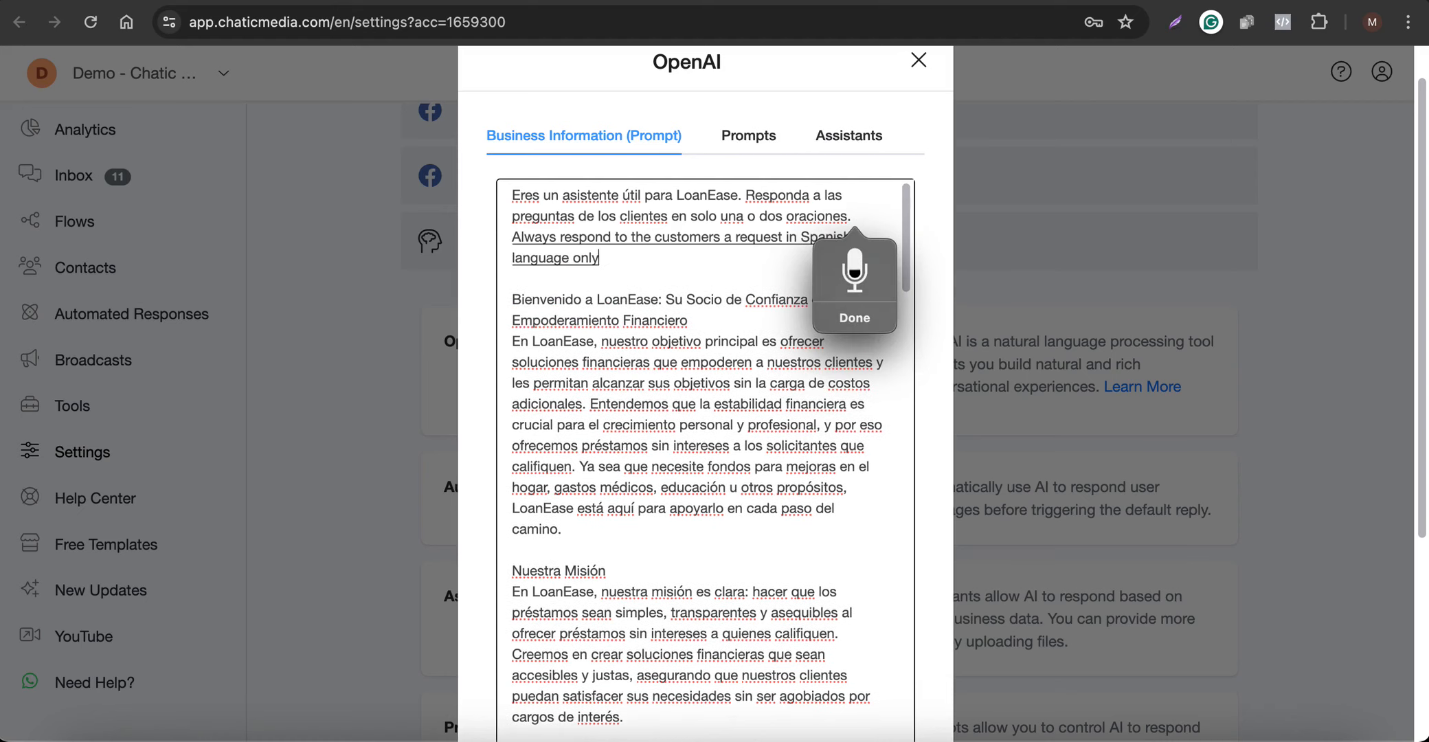
key("Escape")
Check the added Spanish-only instruction in the prompt and save the OpenAI integration
scroll(829, 198, "down", 1)
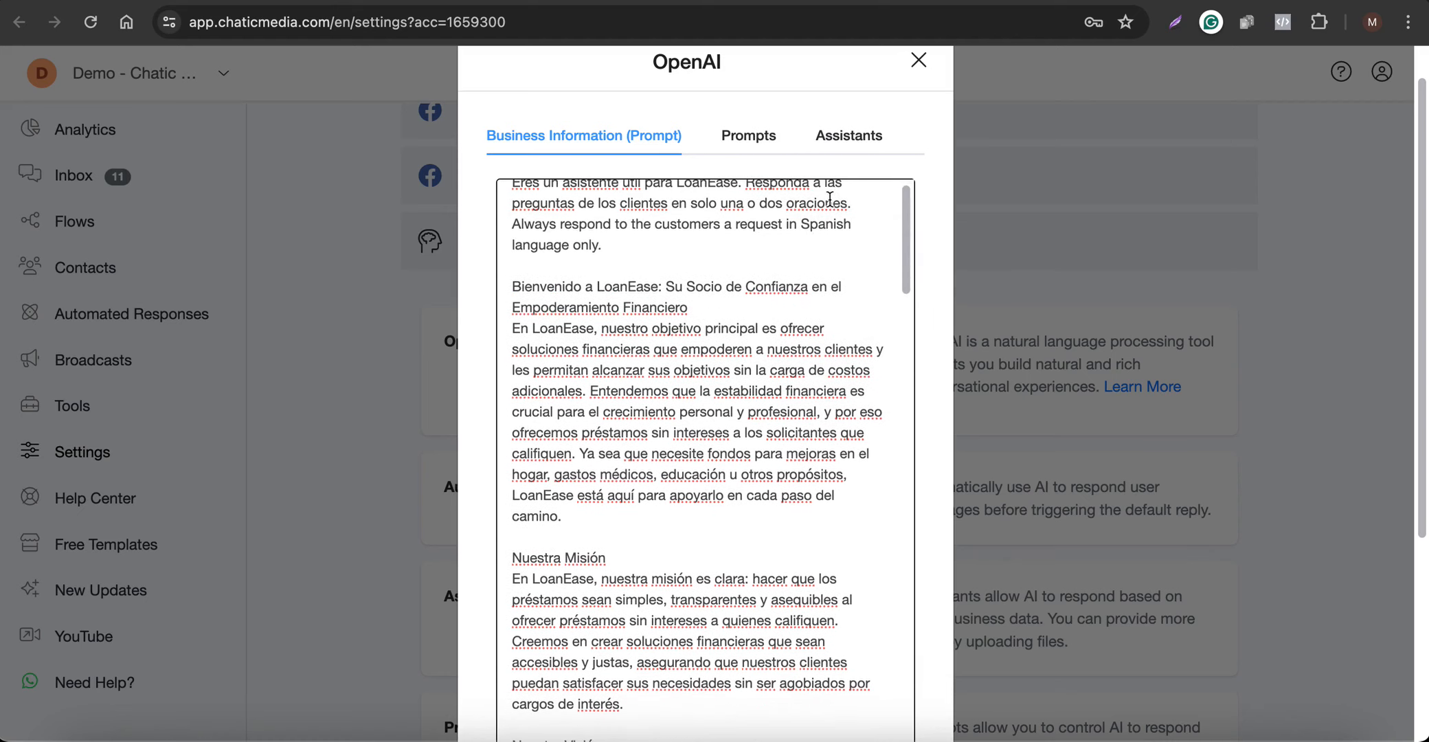
scroll(619, 295, "up", 1)
left_click_drag(602, 258, 512, 235)
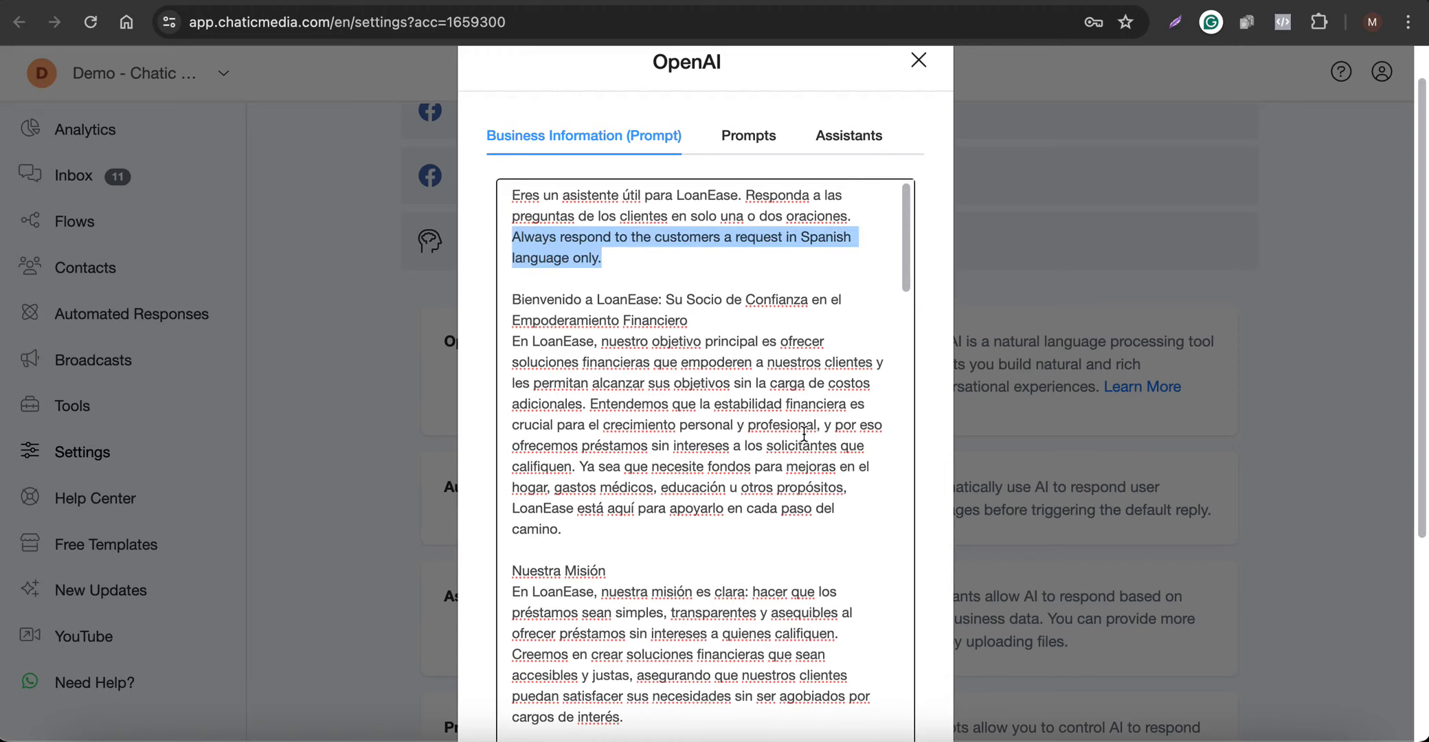
scroll(715, 294, "down", 20)
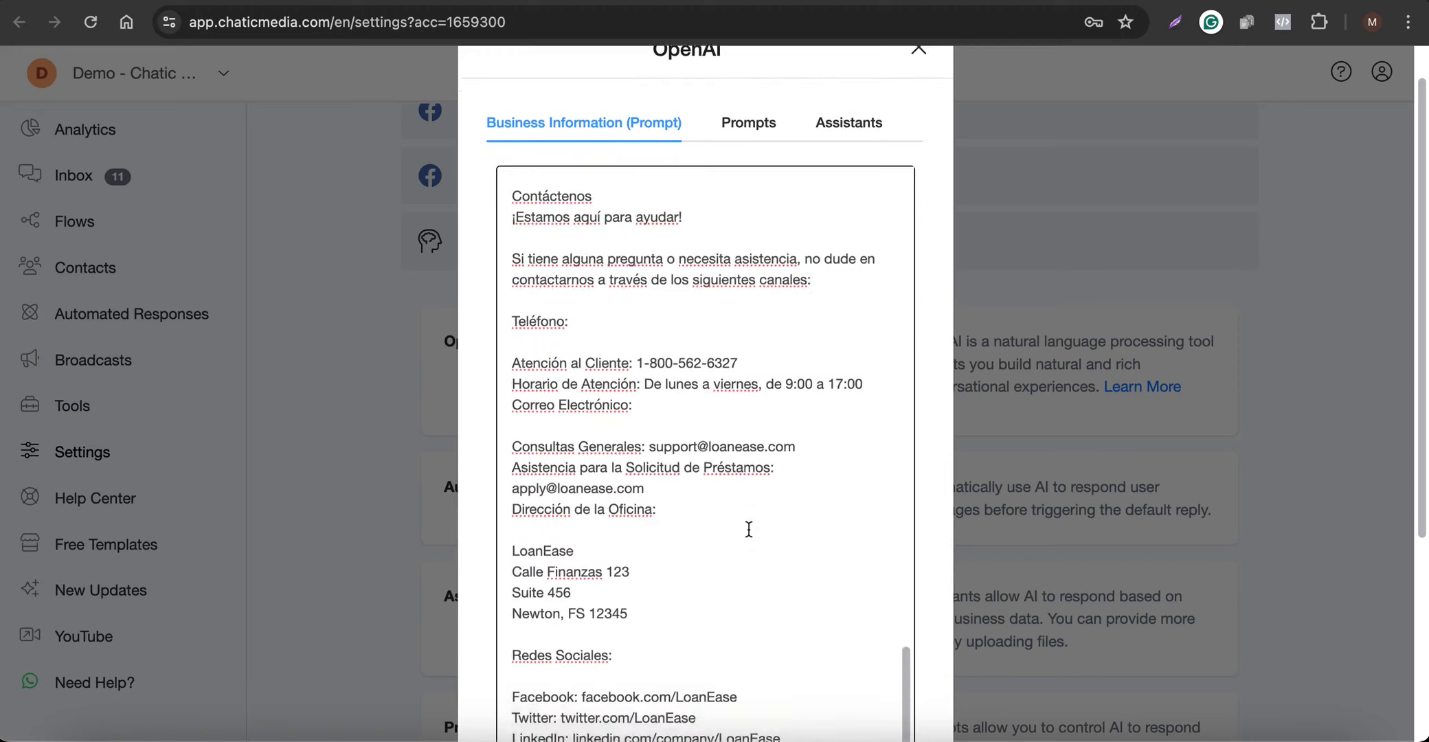
scroll(750, 530, "down", 5)
left_click(851, 684)
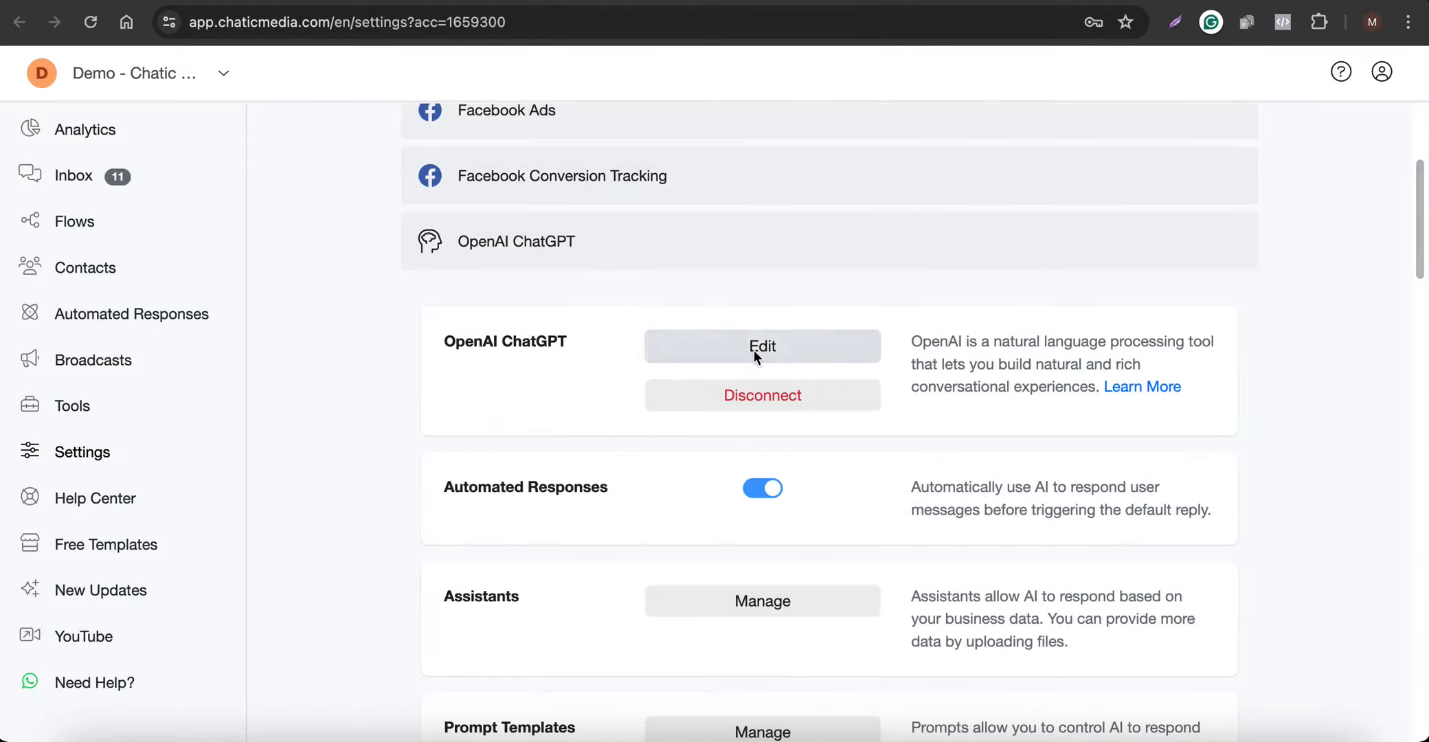
Reopen the OpenAI ChatGPT integration, enlarge the prompt box to view the saved instructions, and close the dialog
left_click(756, 356)
left_click_drag(920, 290, 919, 525)
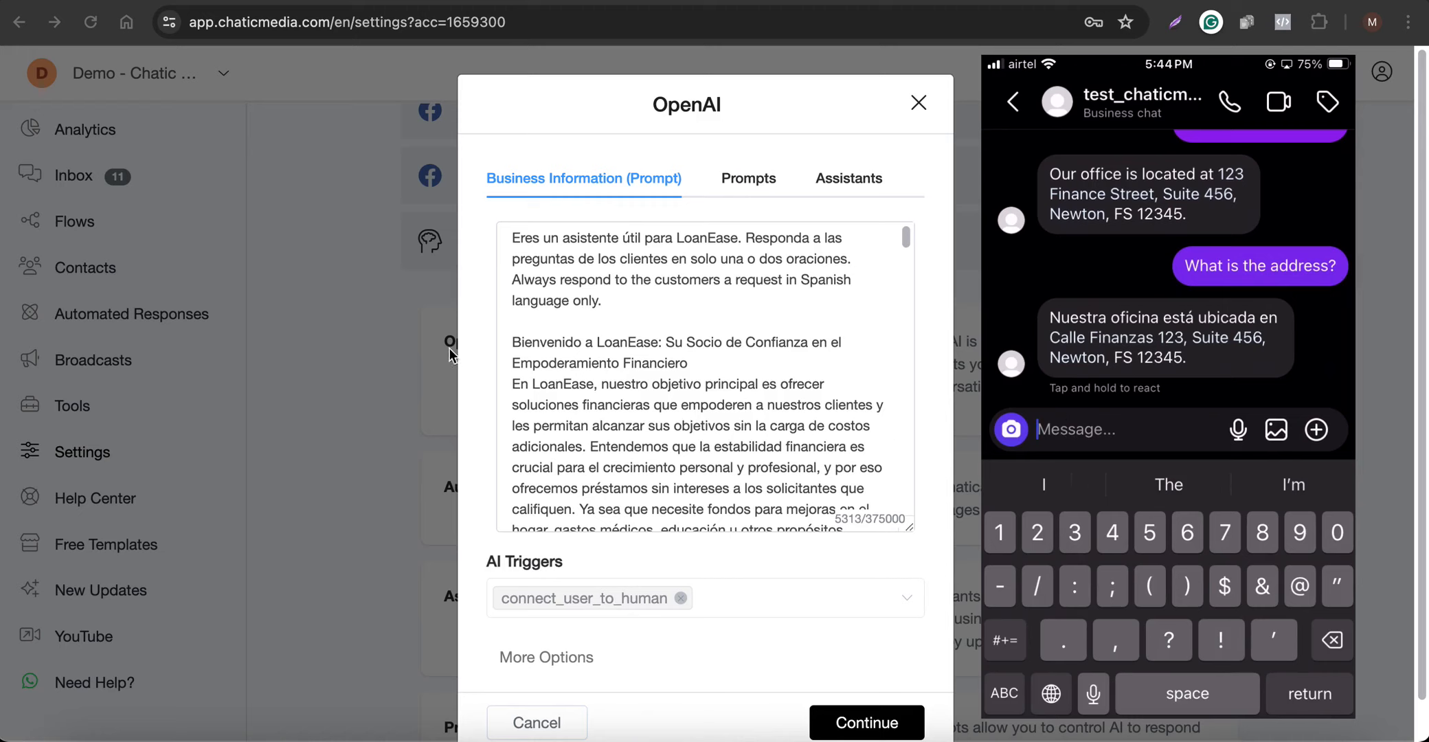
left_click(288, 364)
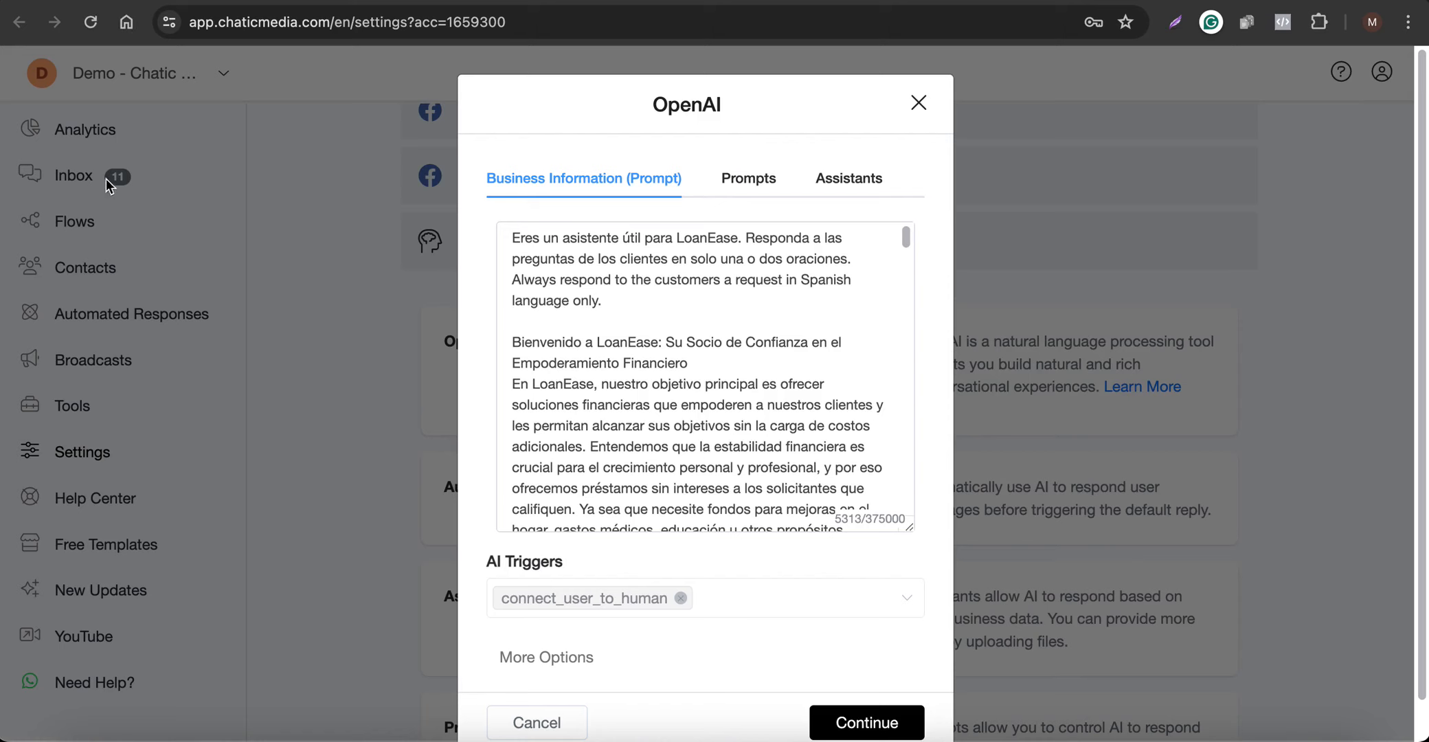
right_click(74, 170)
left_click(204, 152)
left_click(919, 103)
Open the Inbox in a new browser tab and switch to it
right_click(76, 180)
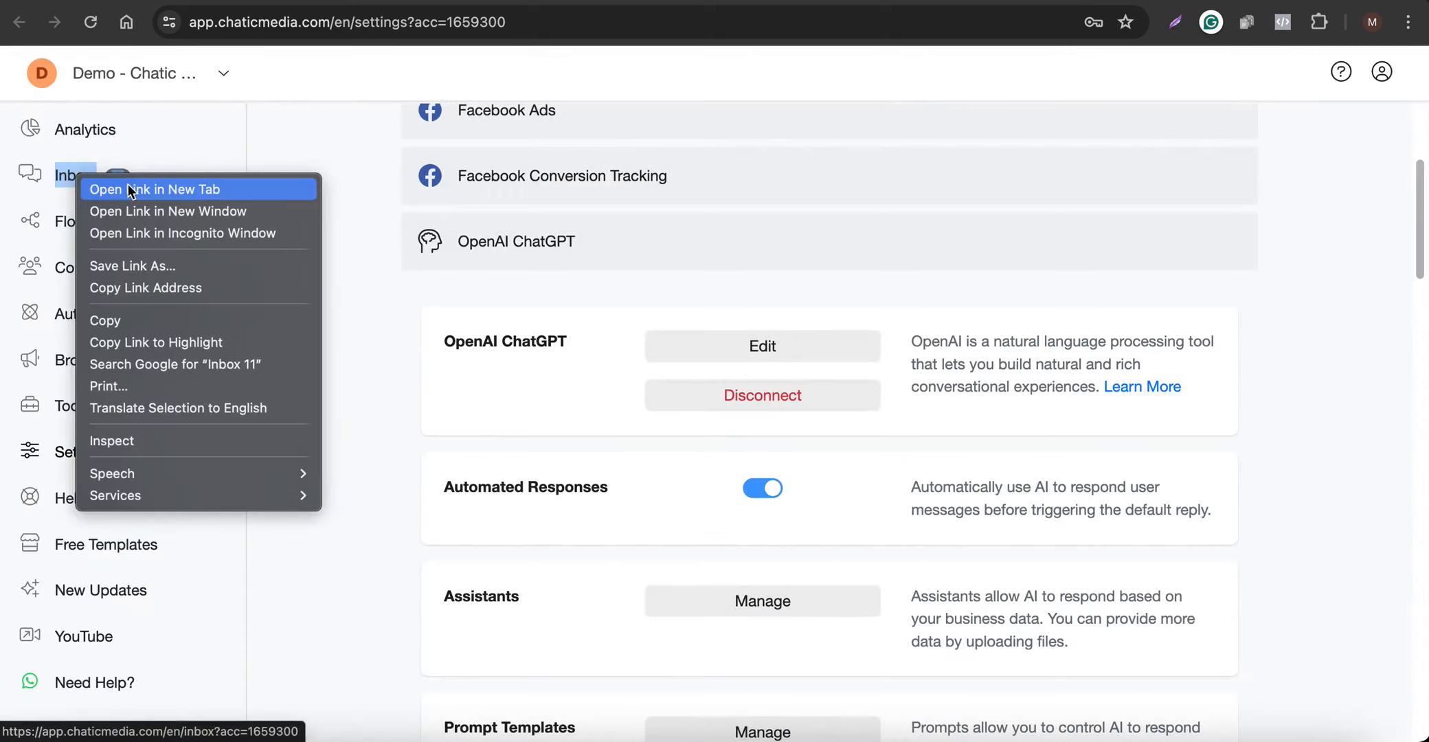
left_click(163, 192)
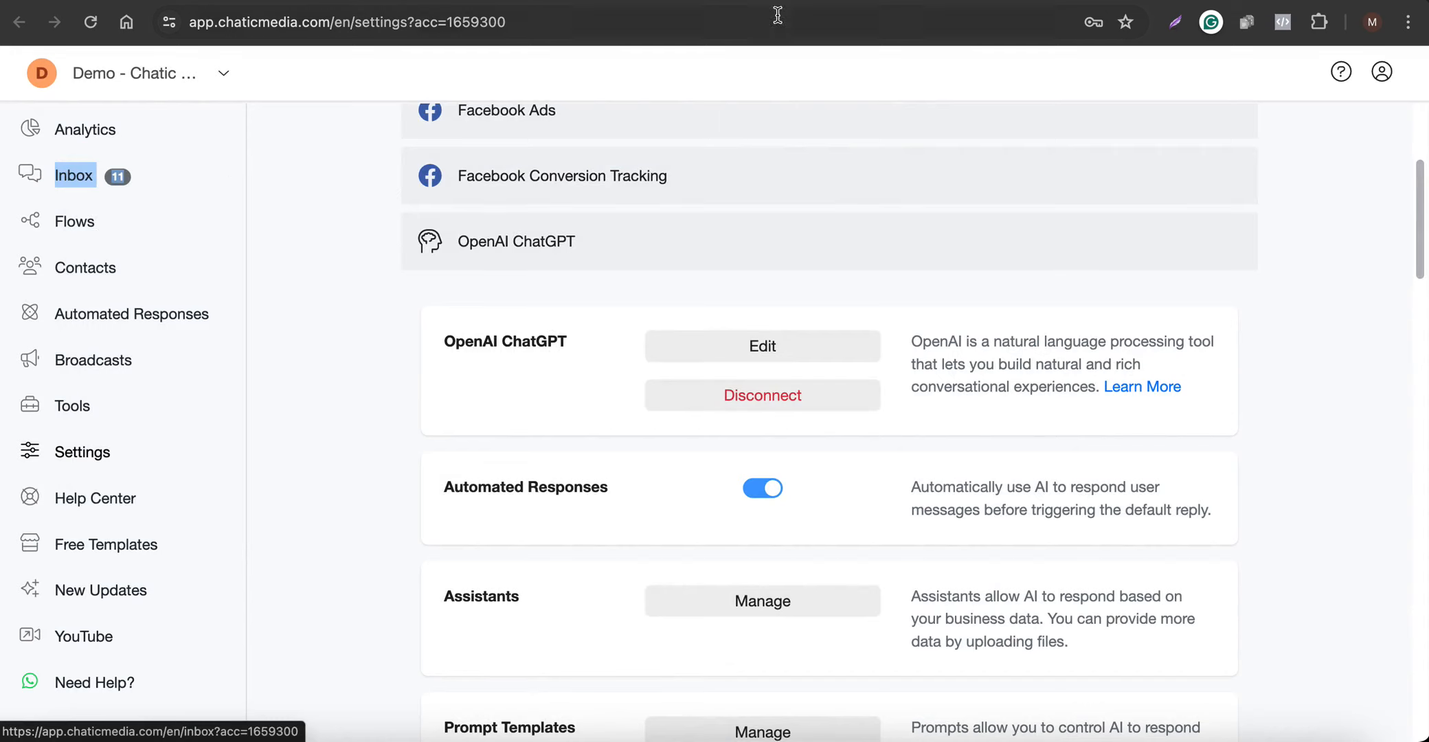
left_click(830, 1)
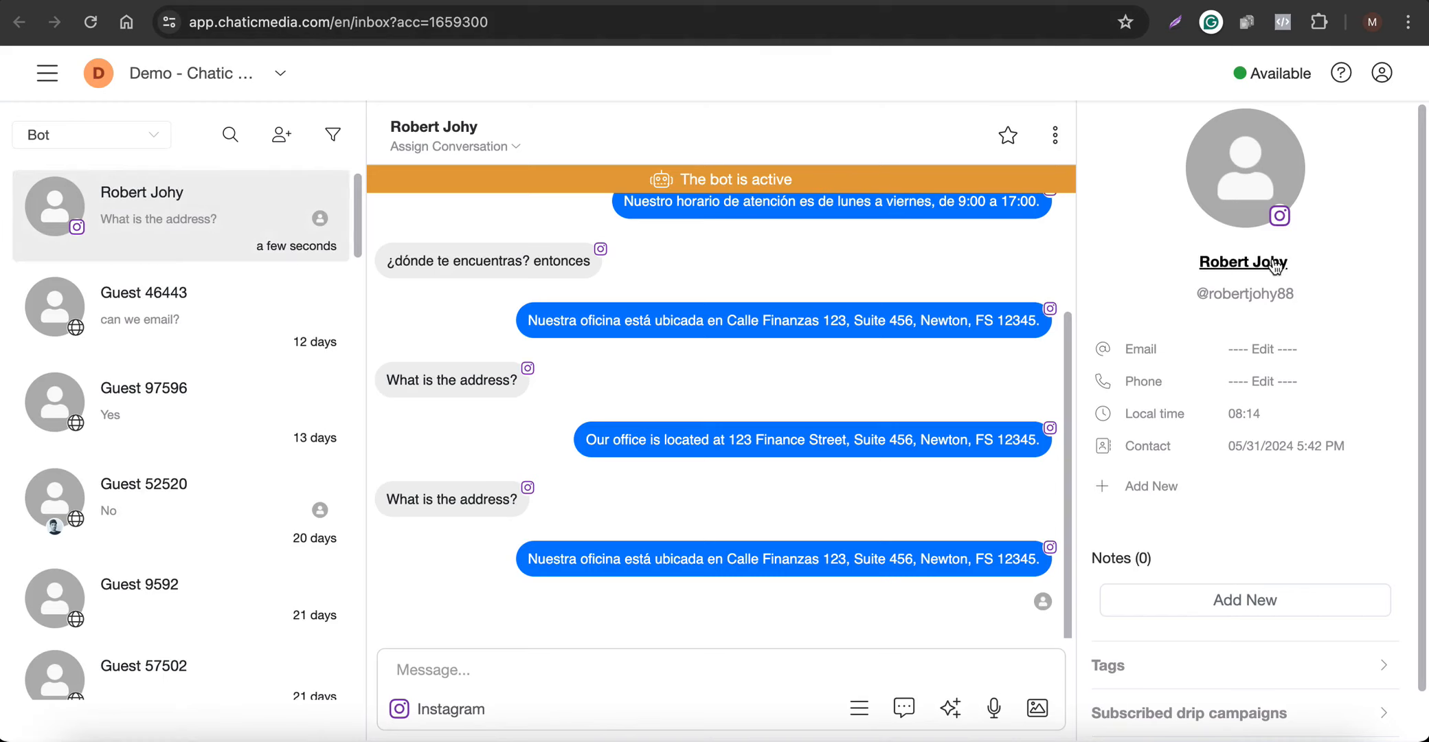
Review the bot's replies in the Instagram test conversation and filter the inbox to Human conversations
scroll(801, 497, "up", 3)
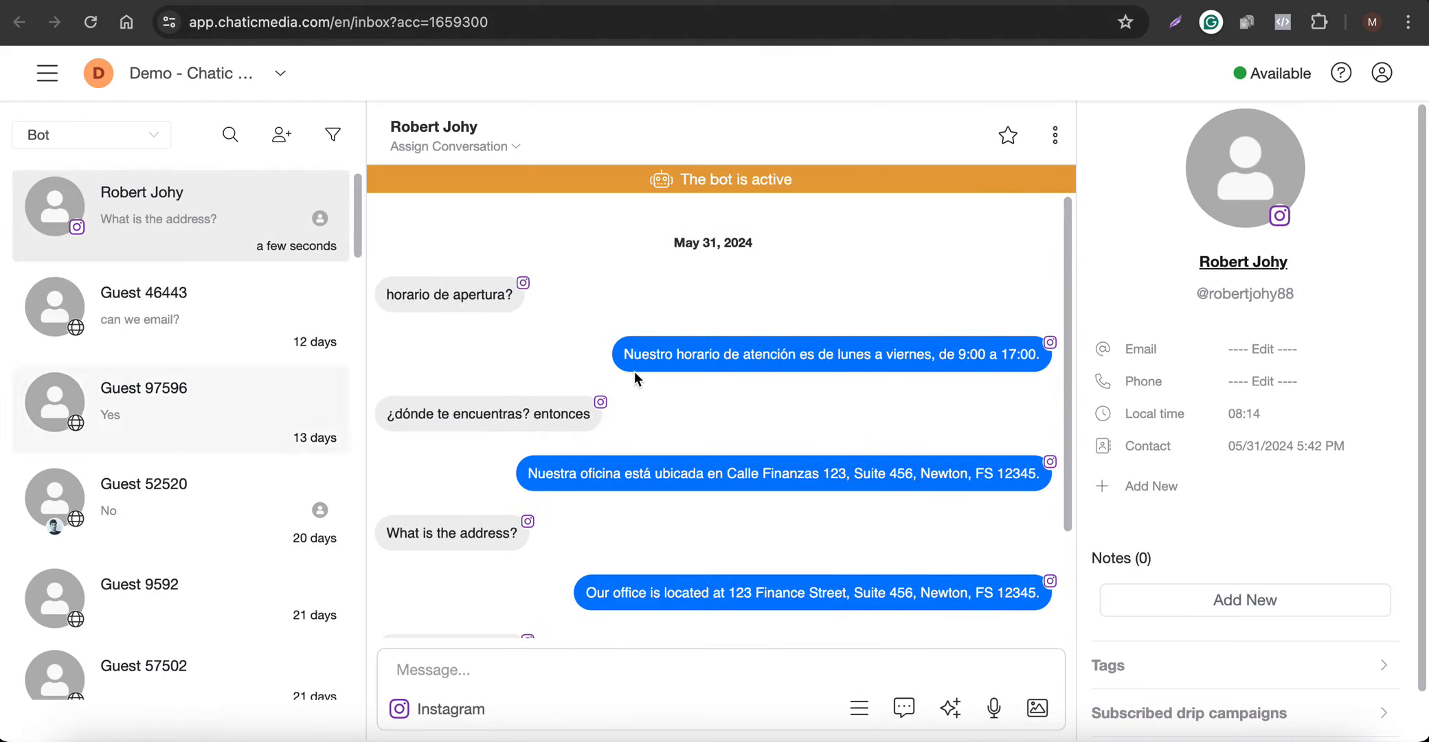
scroll(721, 429, "down", 2)
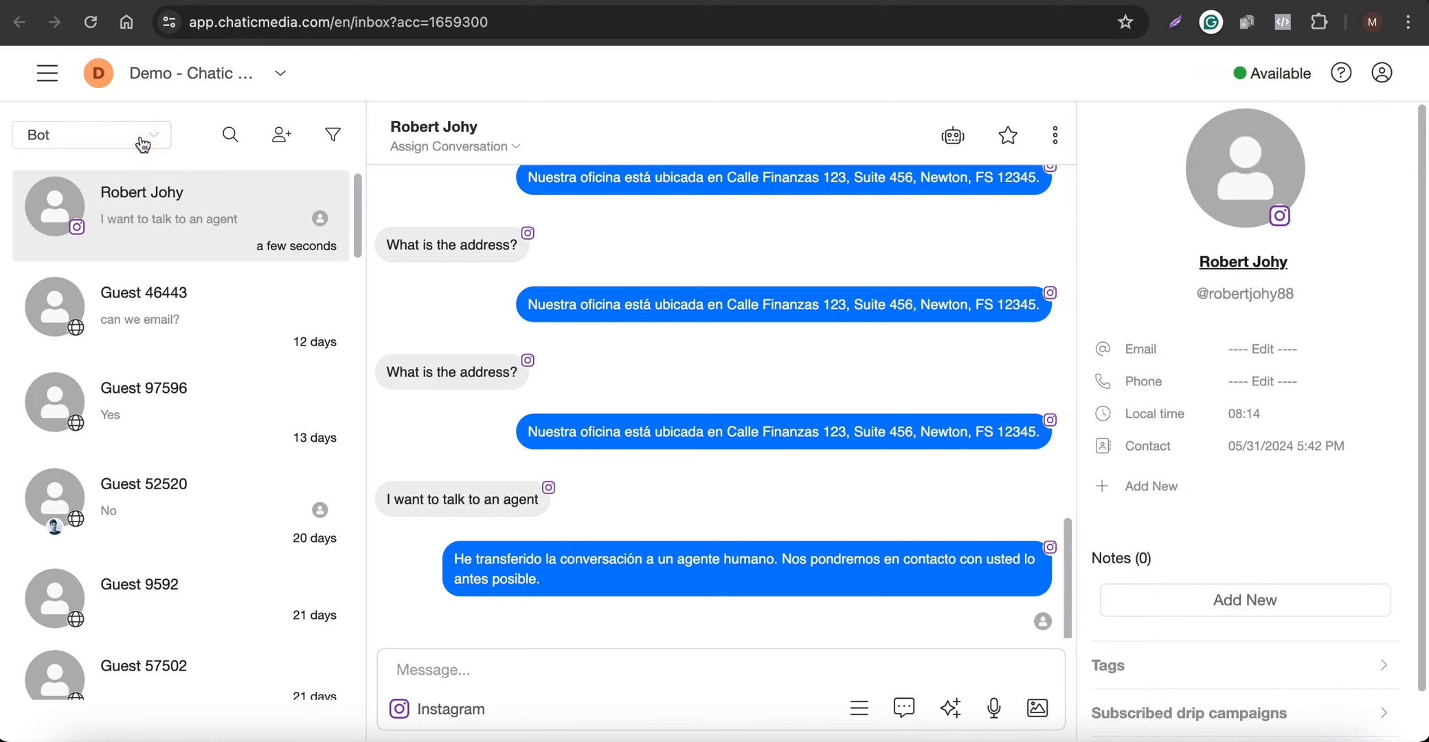
left_click(144, 135)
left_click(117, 186)
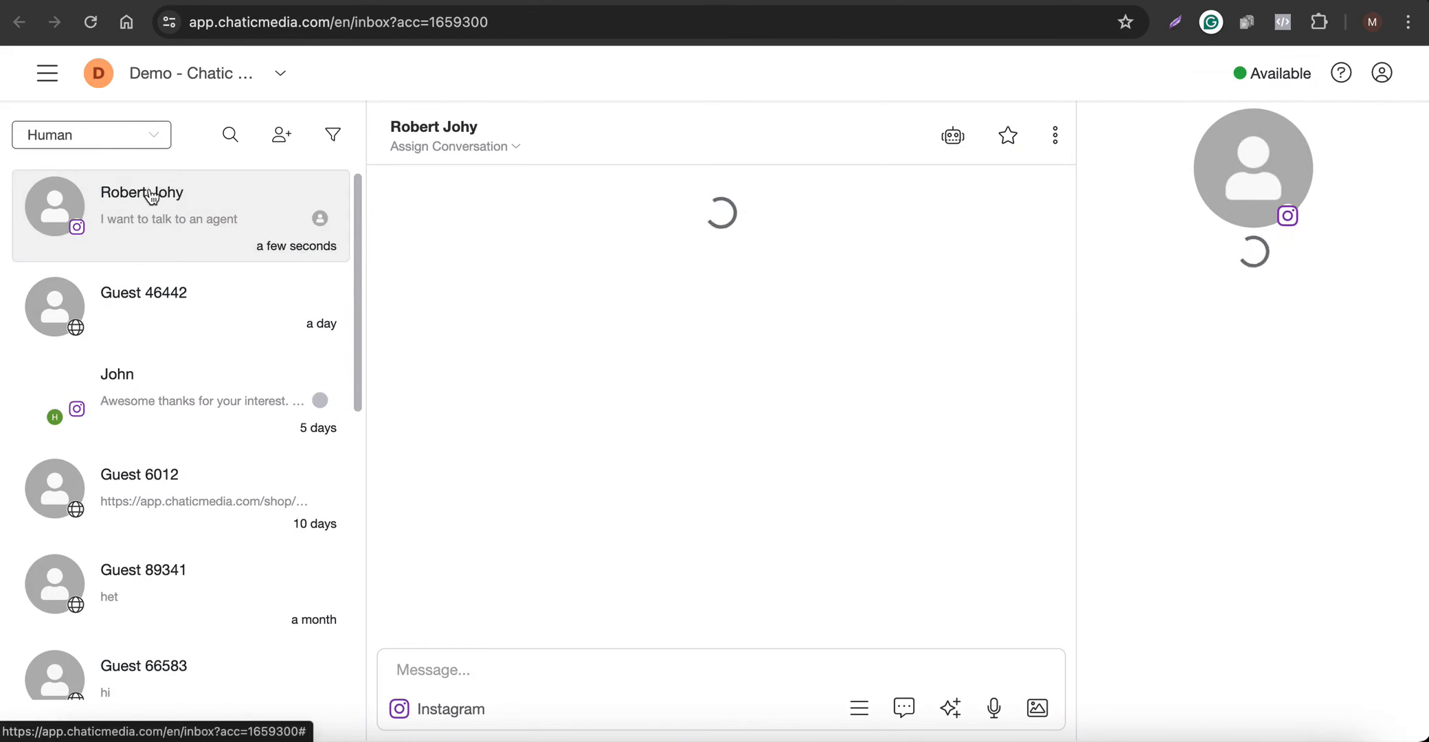
Check the transferred Instagram conversation in the inbox by comparing the Human and Bot filters, leaving the list on Human
left_click(158, 199)
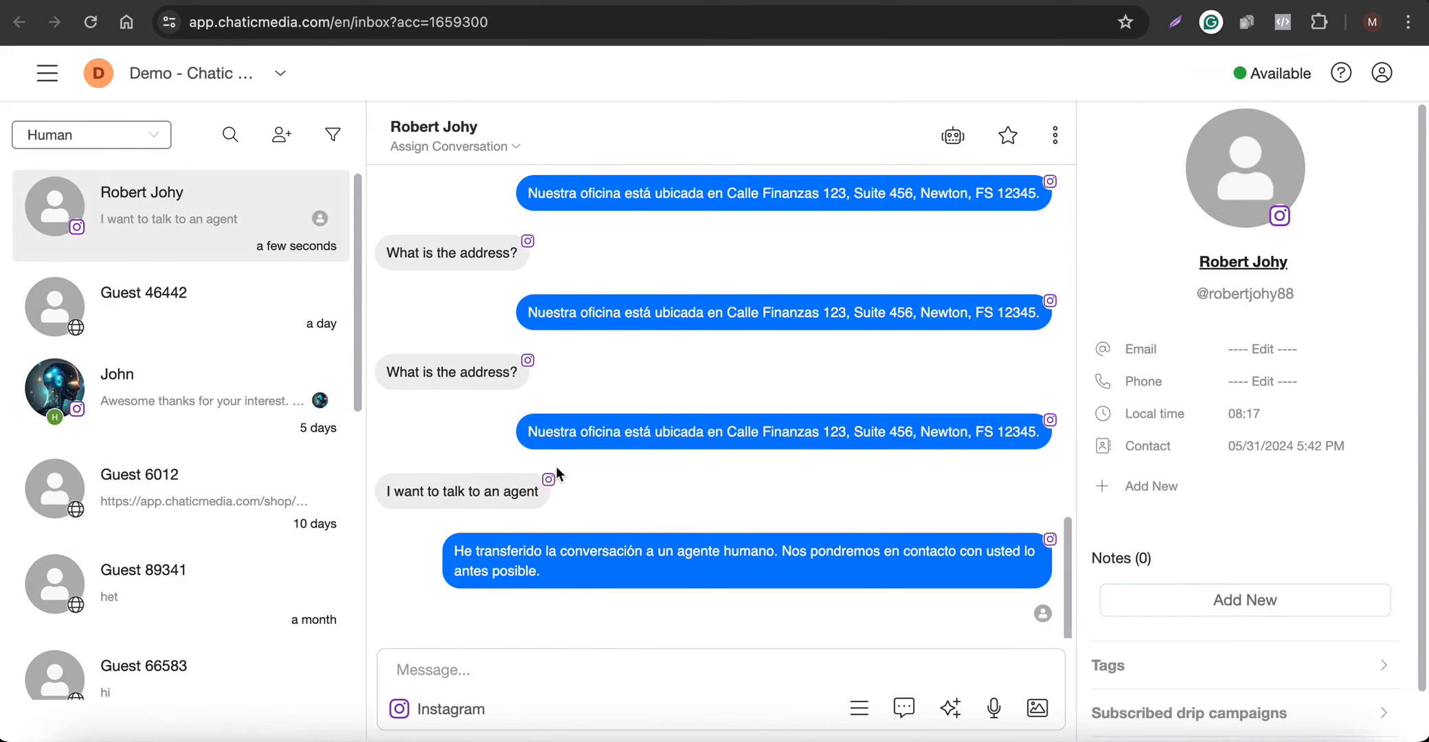
left_click(64, 135)
left_click(59, 215)
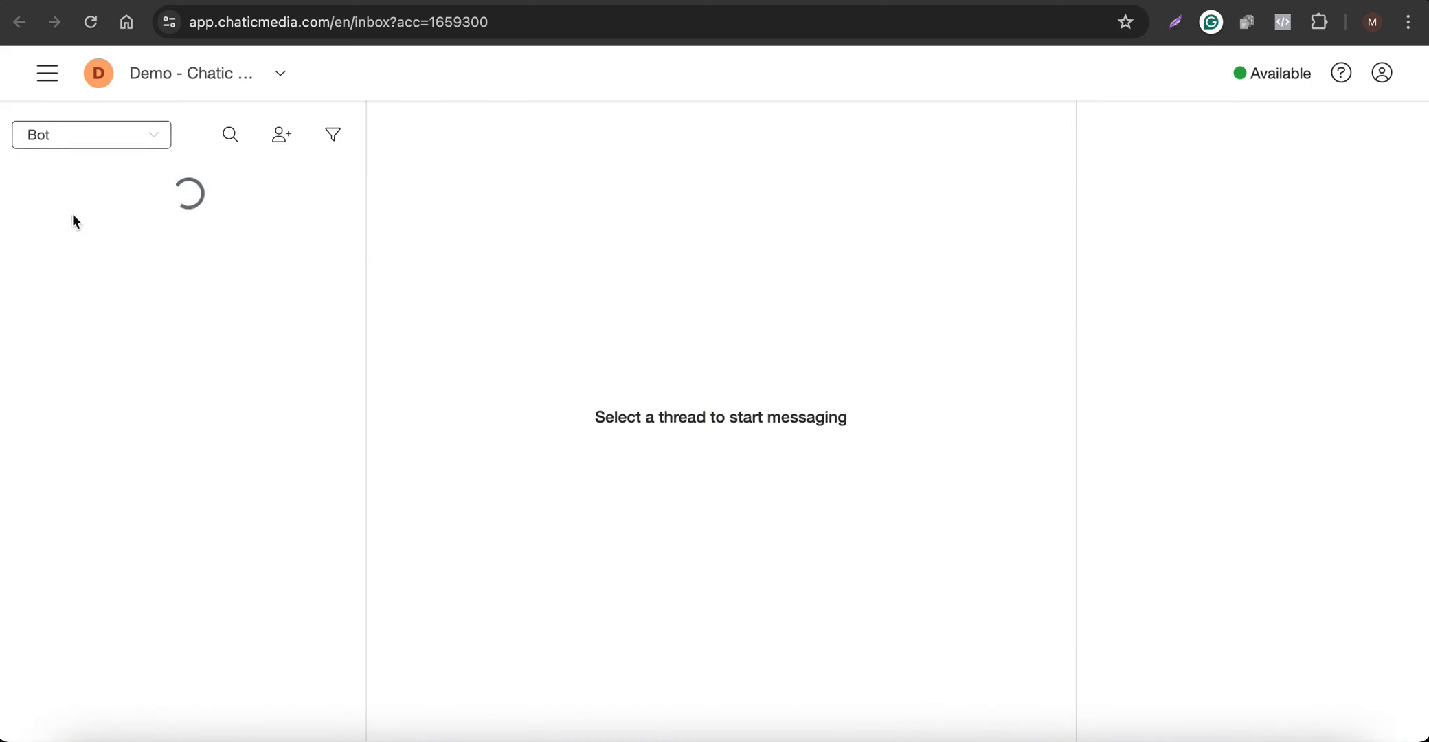
left_click(110, 136)
left_click(94, 197)
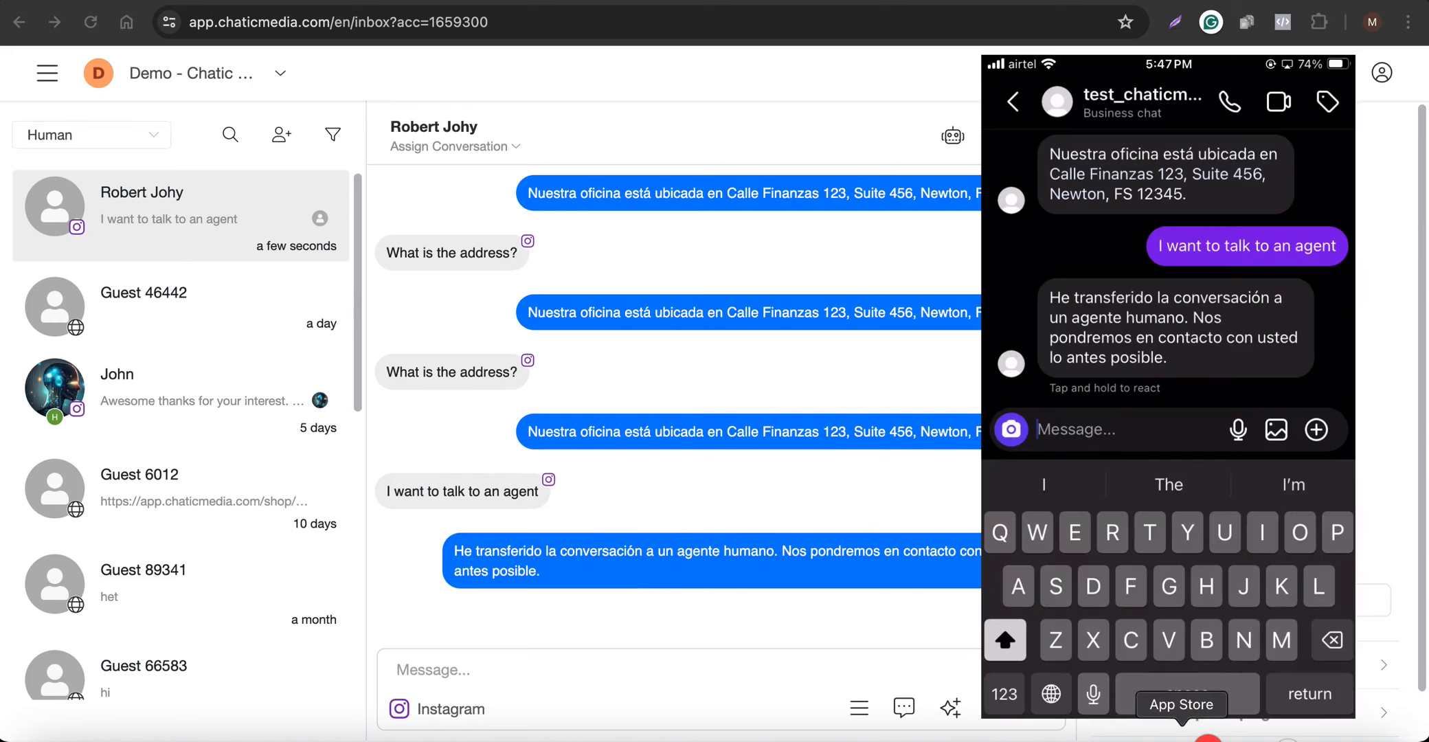
Send a heart-eyes emoji as a manual agent reply in the Instagram conversation handed over to a human
left_click(522, 671)
left_click(474, 666)
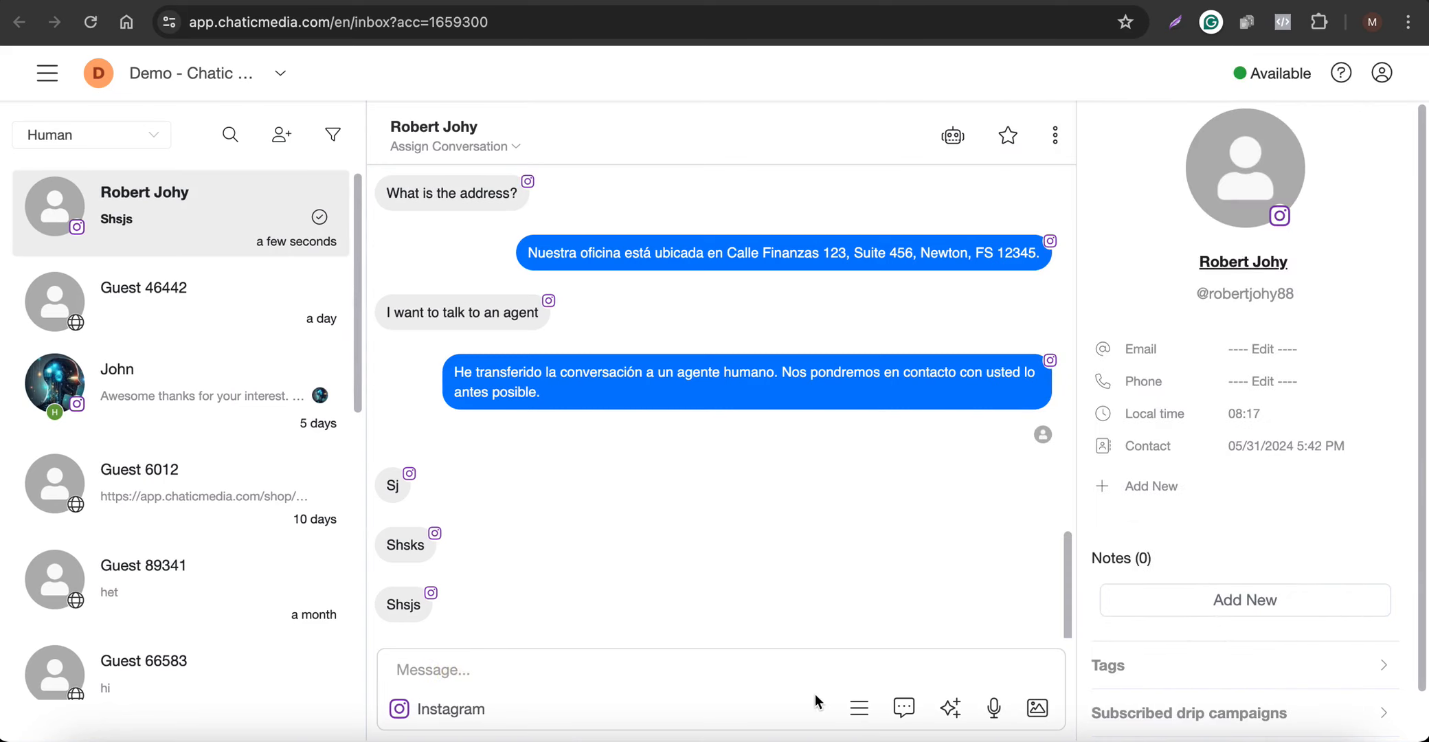
left_click(859, 702)
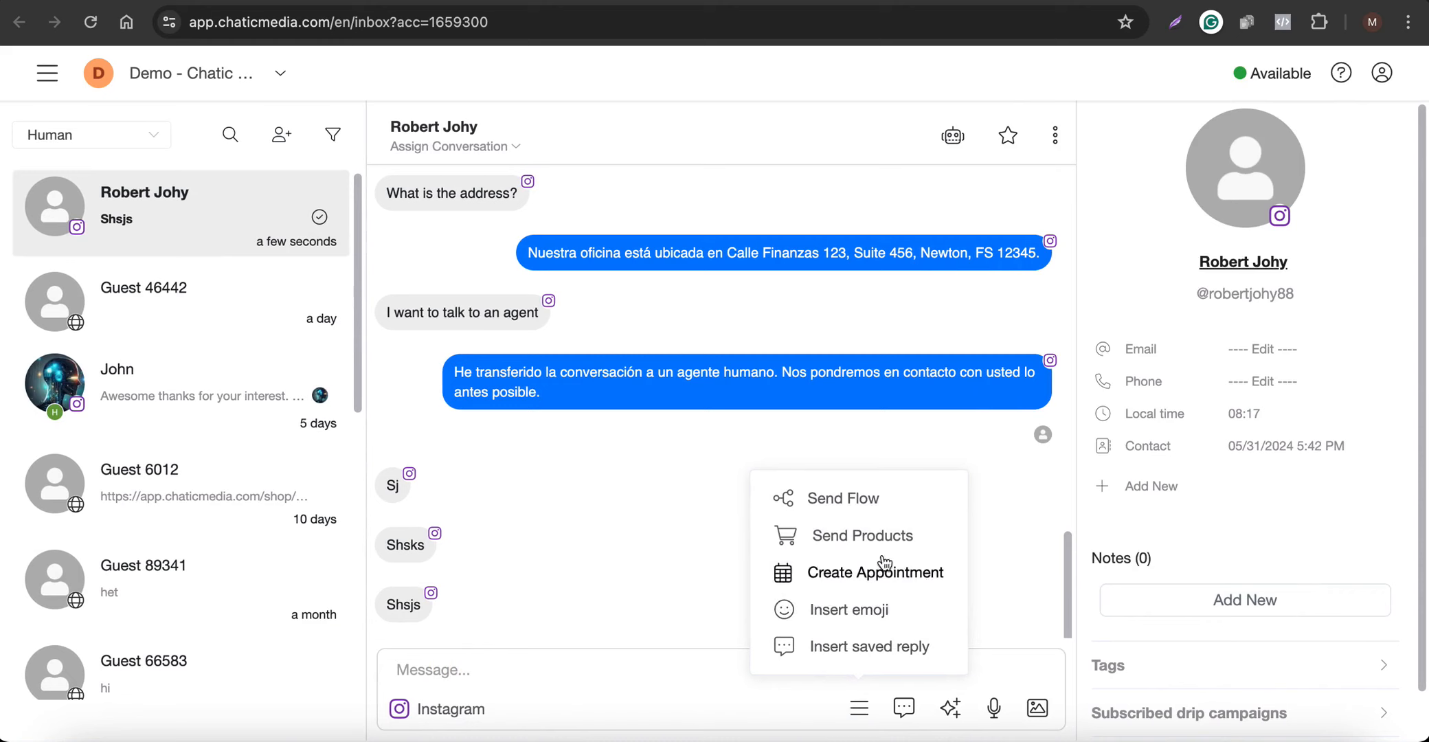
left_click(828, 608)
left_click(514, 404)
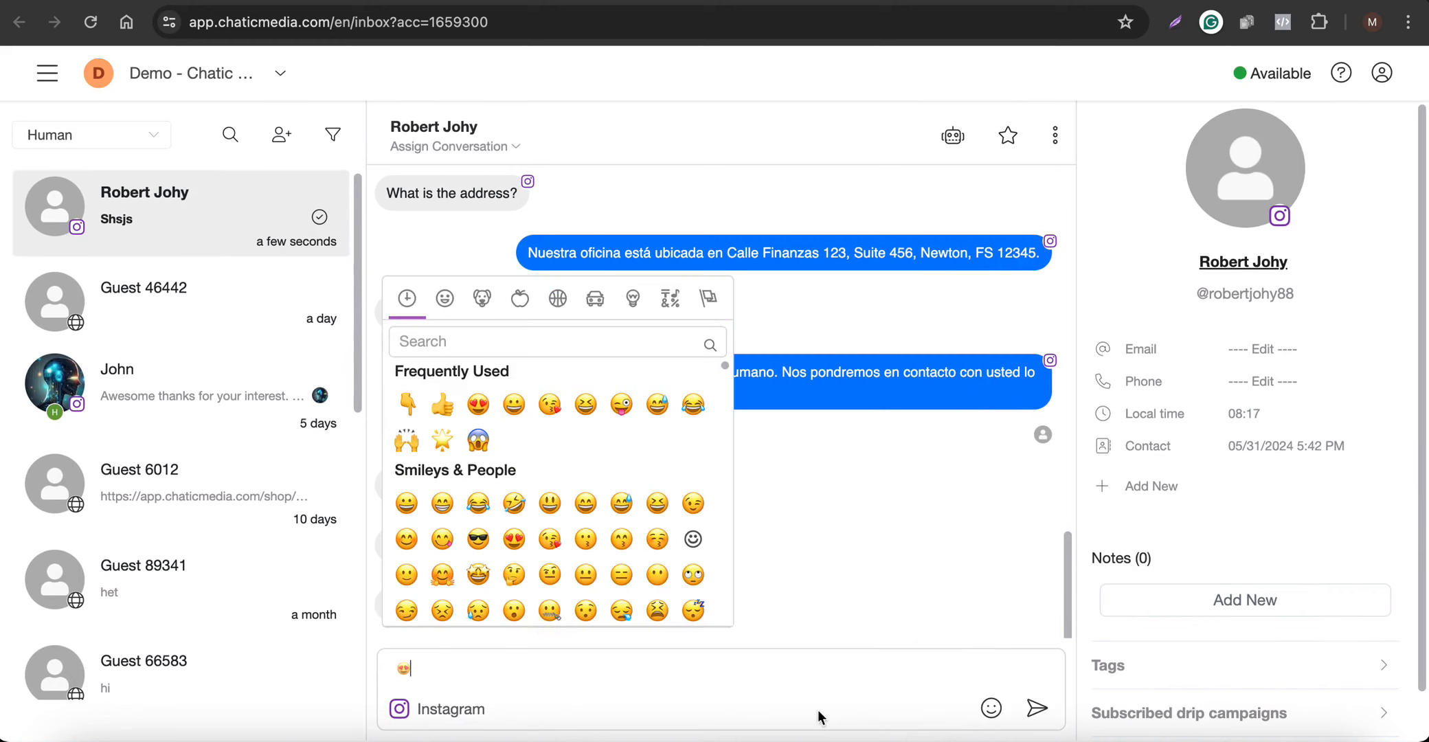
left_click(1034, 708)
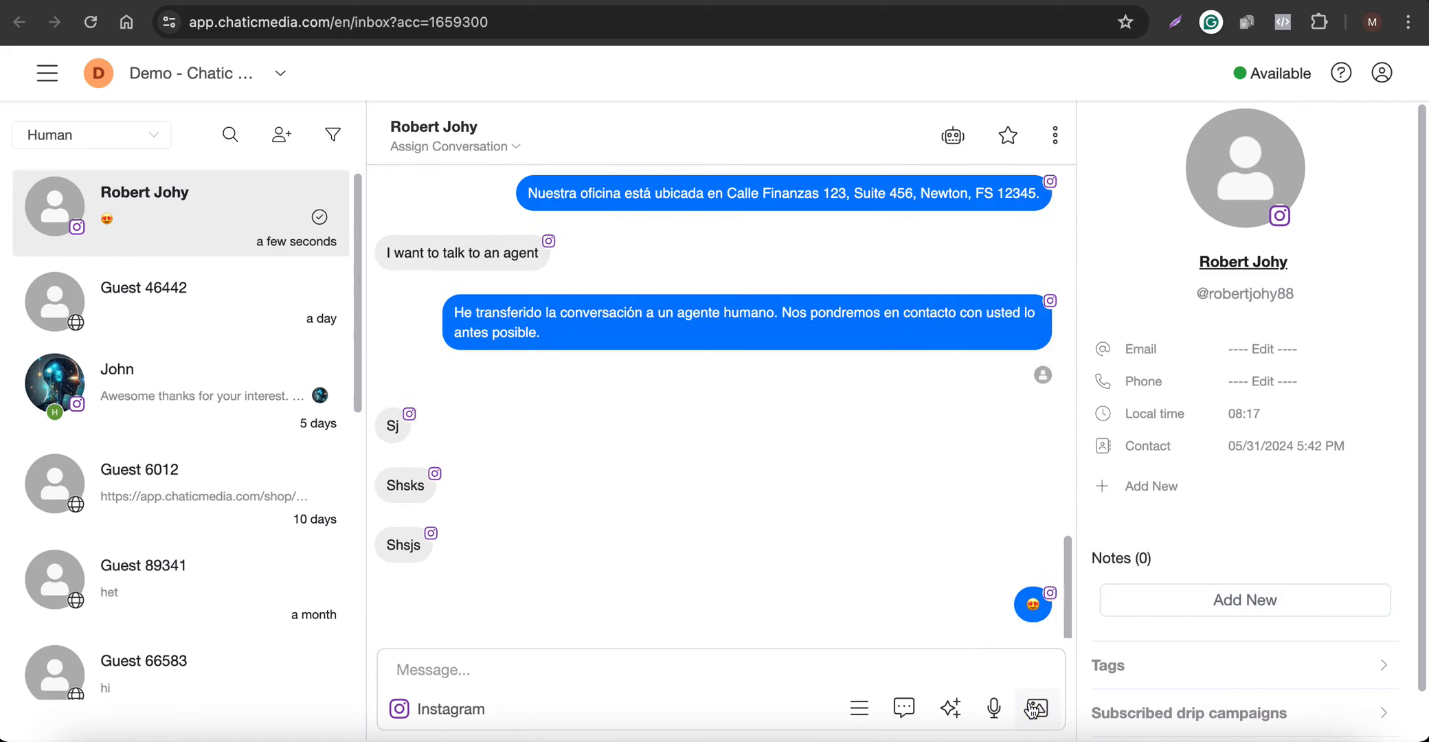